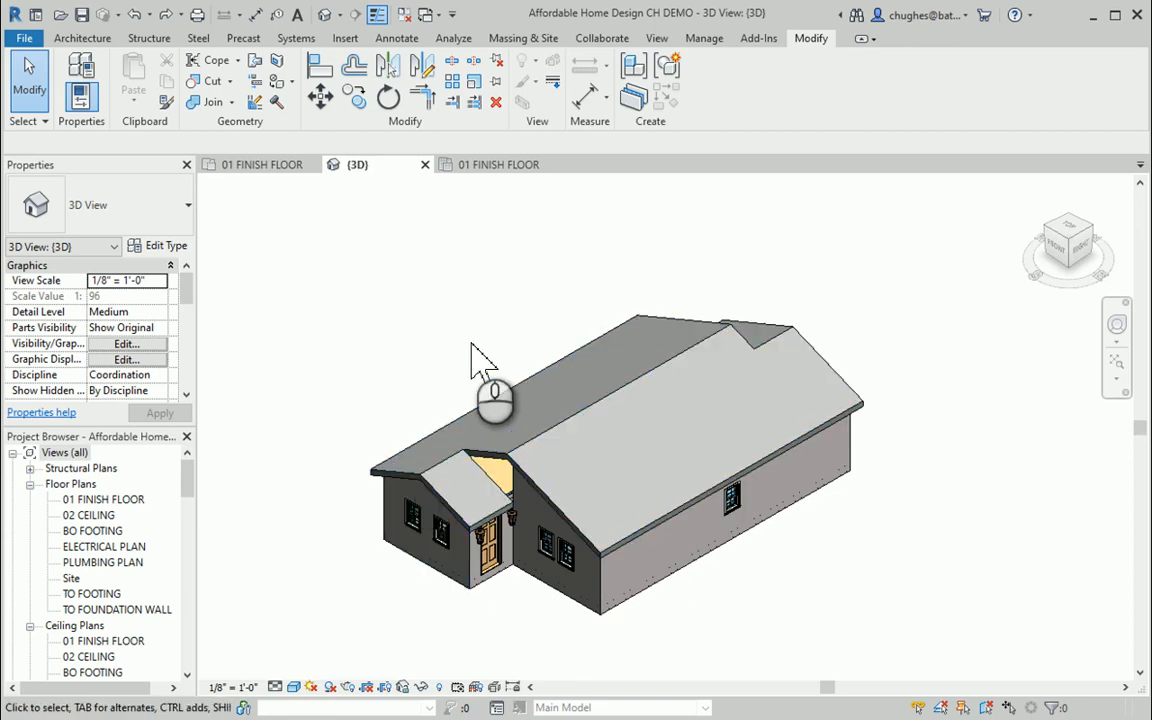
Join the free edge of the small entry roof to the adjacent front wall of the main house with Join/Unjoin Roof
middle_click_drag(422, 330, 600, 400)
scroll(645, 440, "up", 1)
scroll(650, 455, "up", 8)
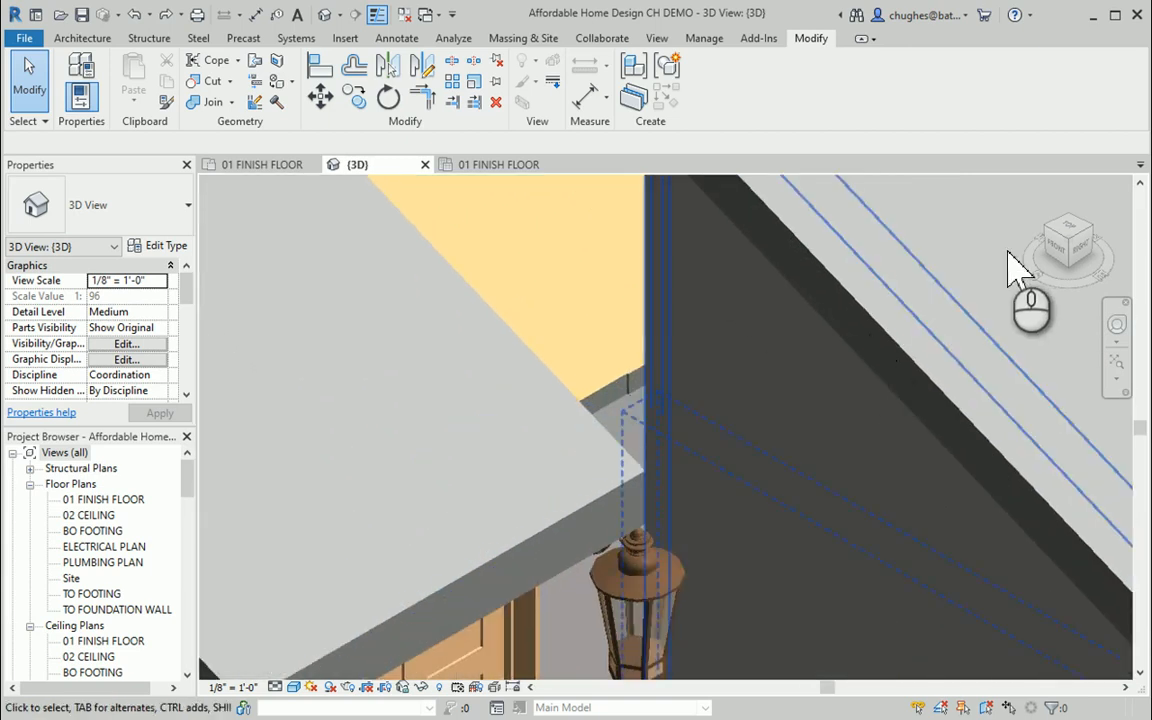
left_click_drag(1078, 266, 918, 287)
middle_click_drag(571, 373, 684, 522)
scroll(682, 520, "down", 2)
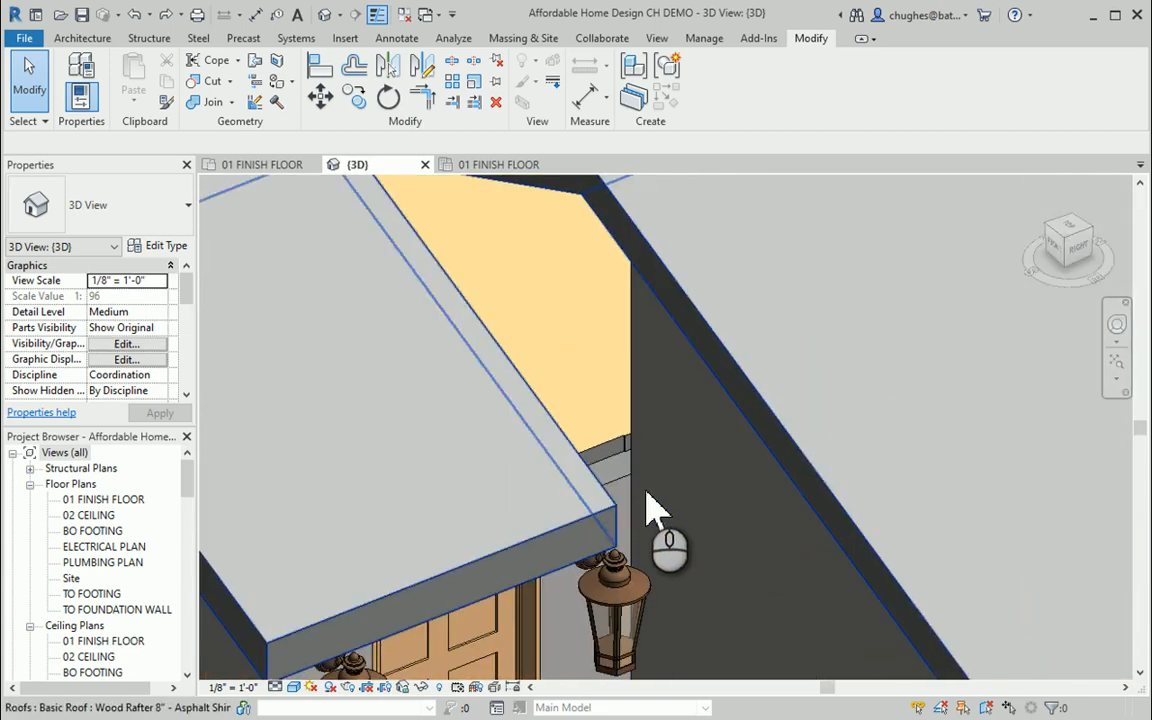
scroll(650, 500, "down", 3)
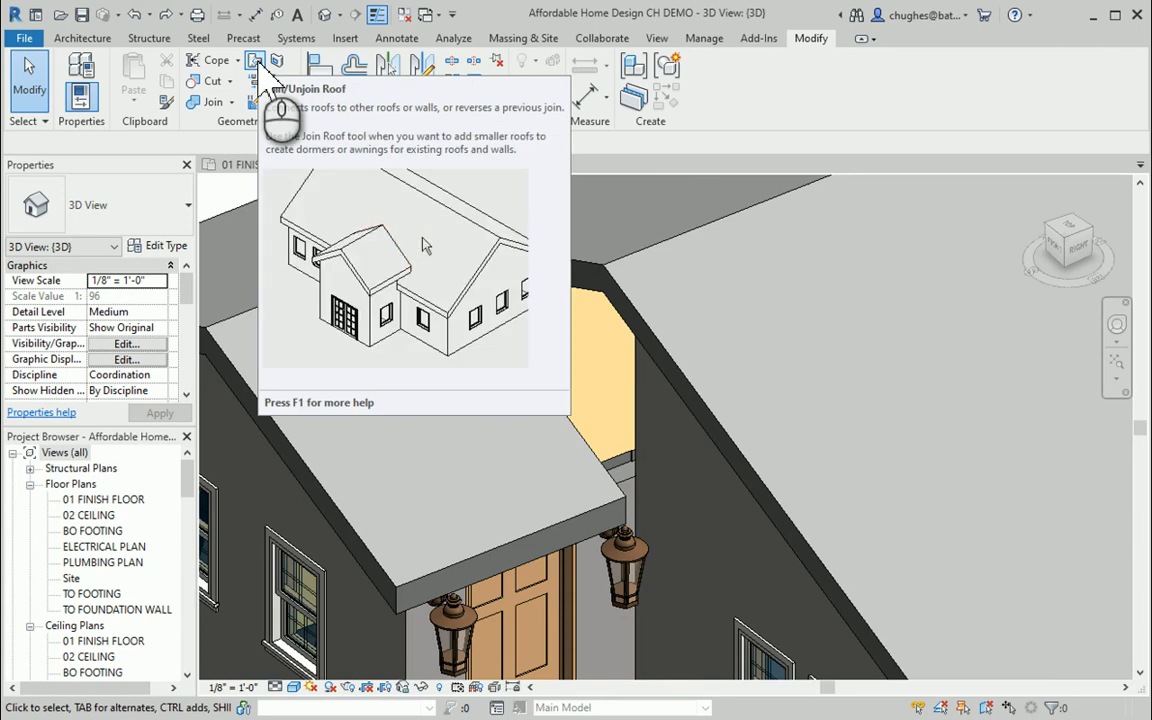
left_click(259, 64)
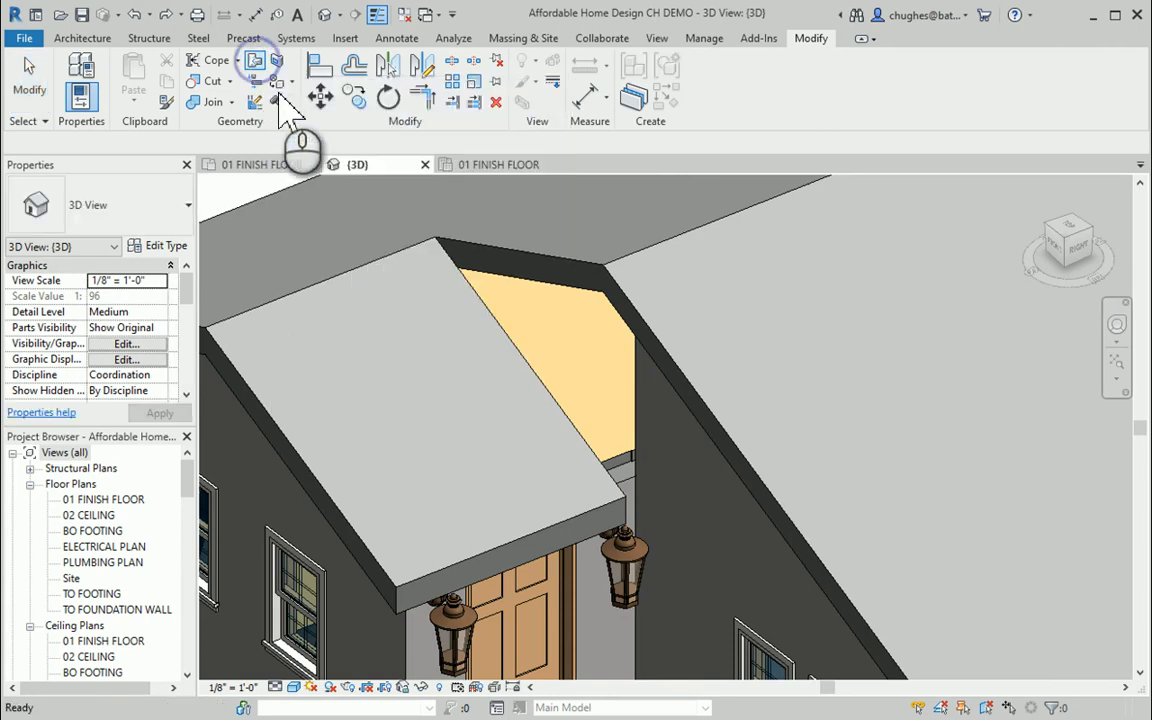
left_click(549, 395)
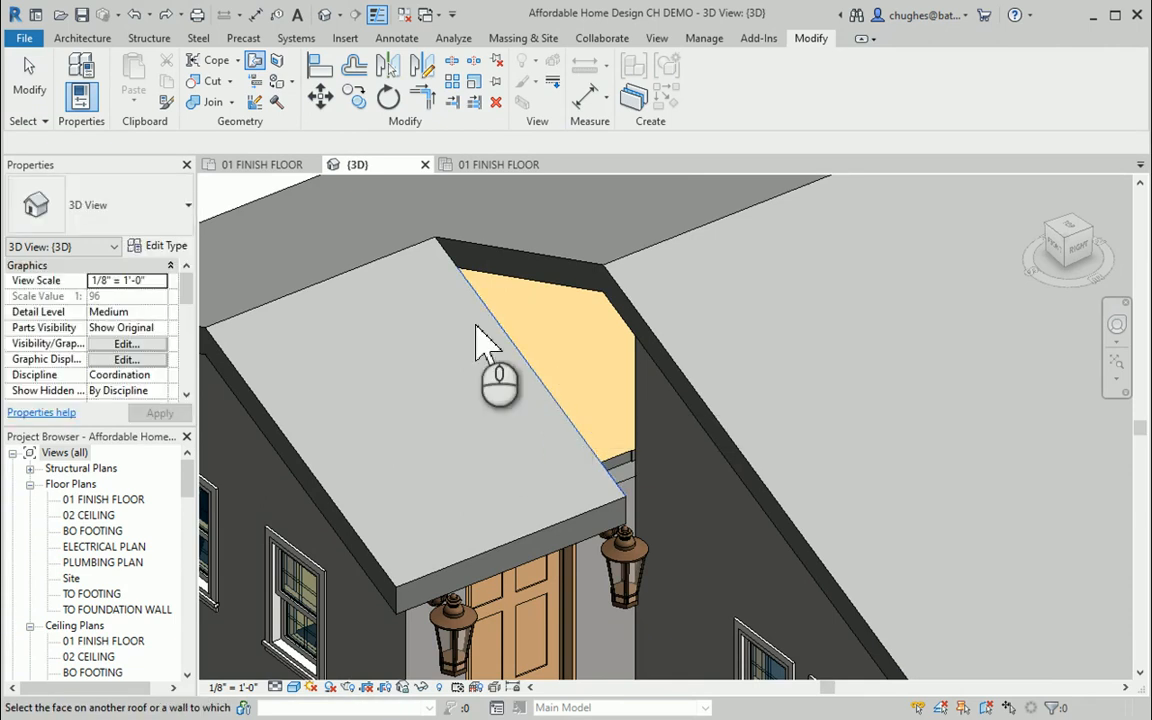
left_click(640, 458)
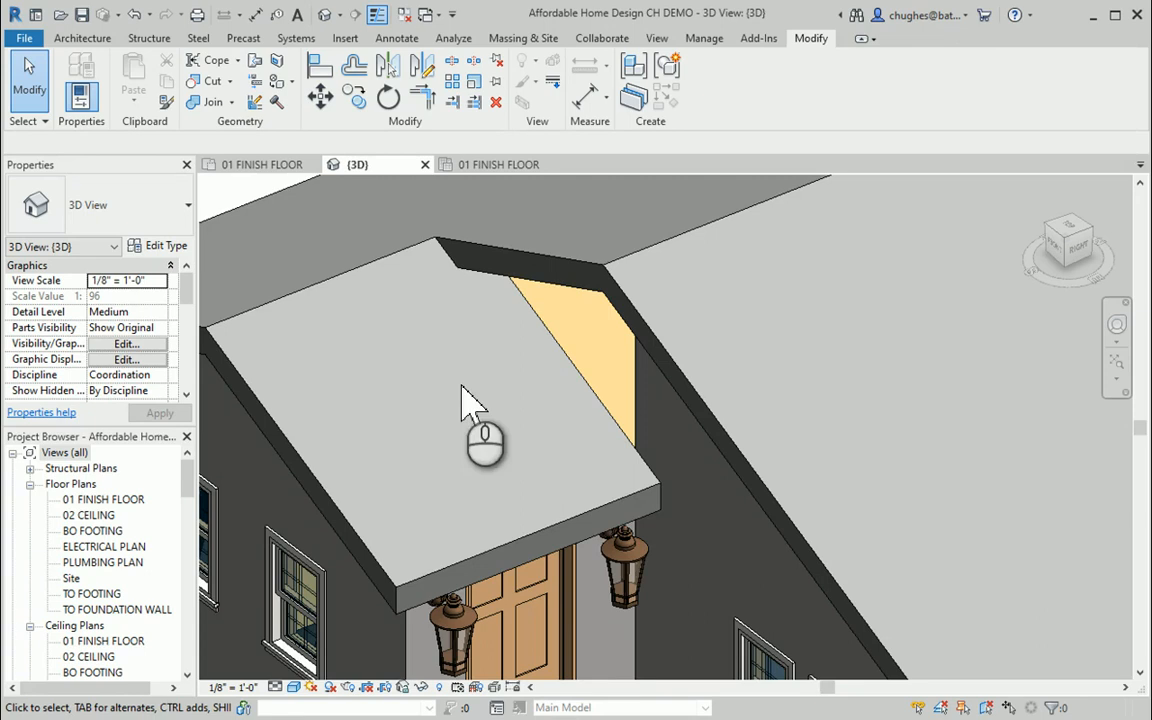
Open the profile of the front exterior wall beside the entry door for editing, accepting the removal of its attachments
scroll(463, 389, "down", 2)
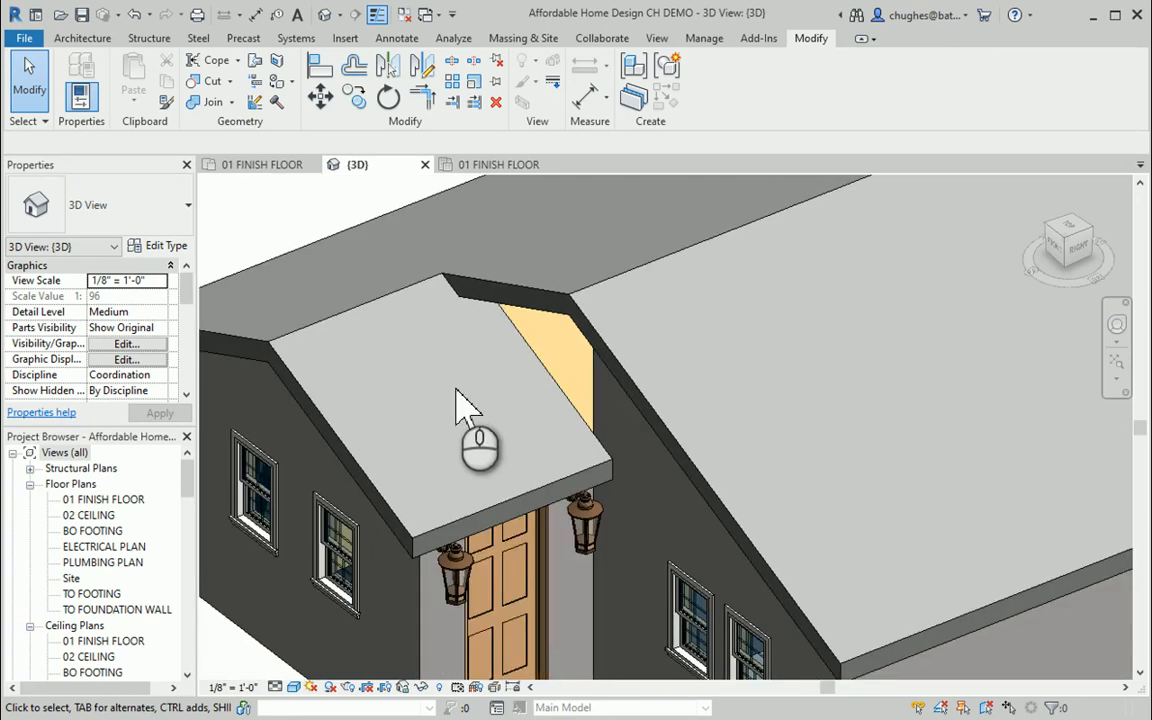
middle_click_drag(456, 389, 485, 326)
scroll(485, 326, "down", 1)
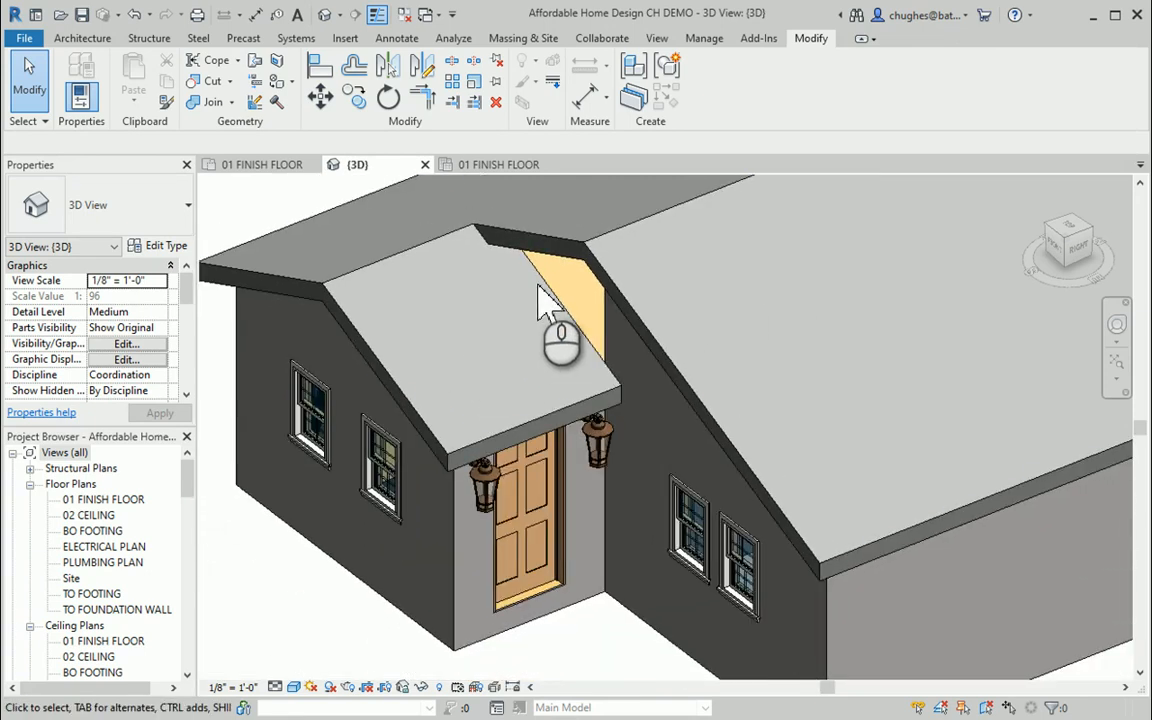
scroll(509, 329, "down", 1)
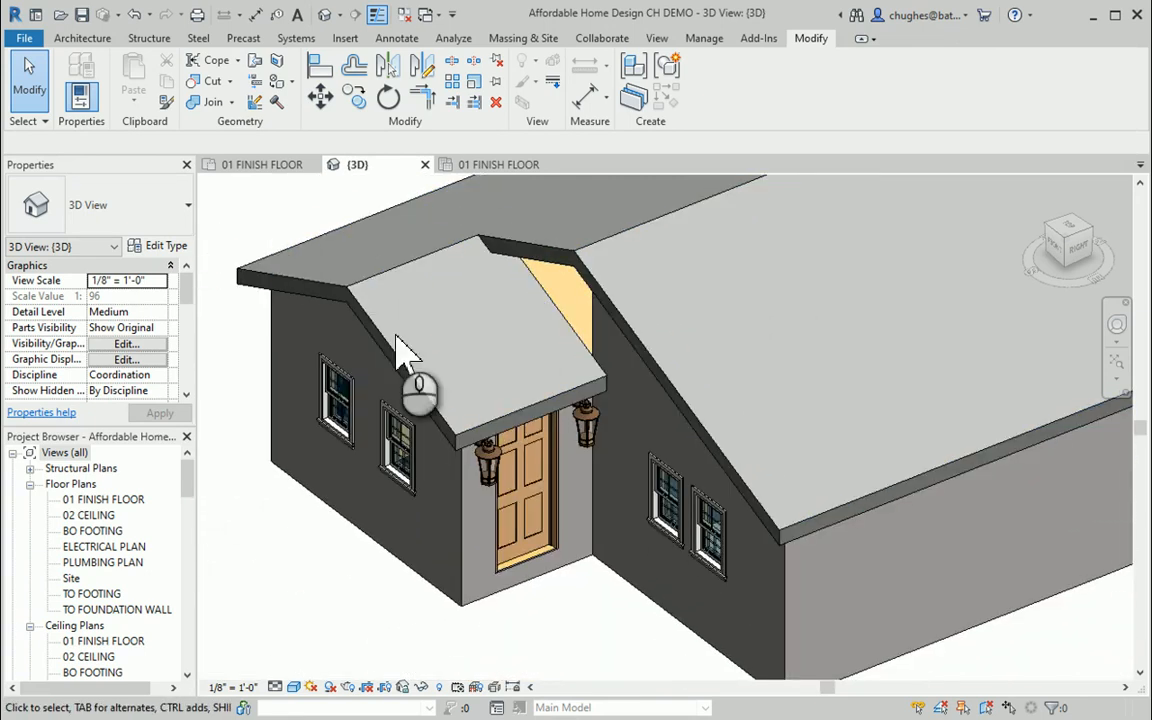
left_click(609, 556)
left_click(623, 543)
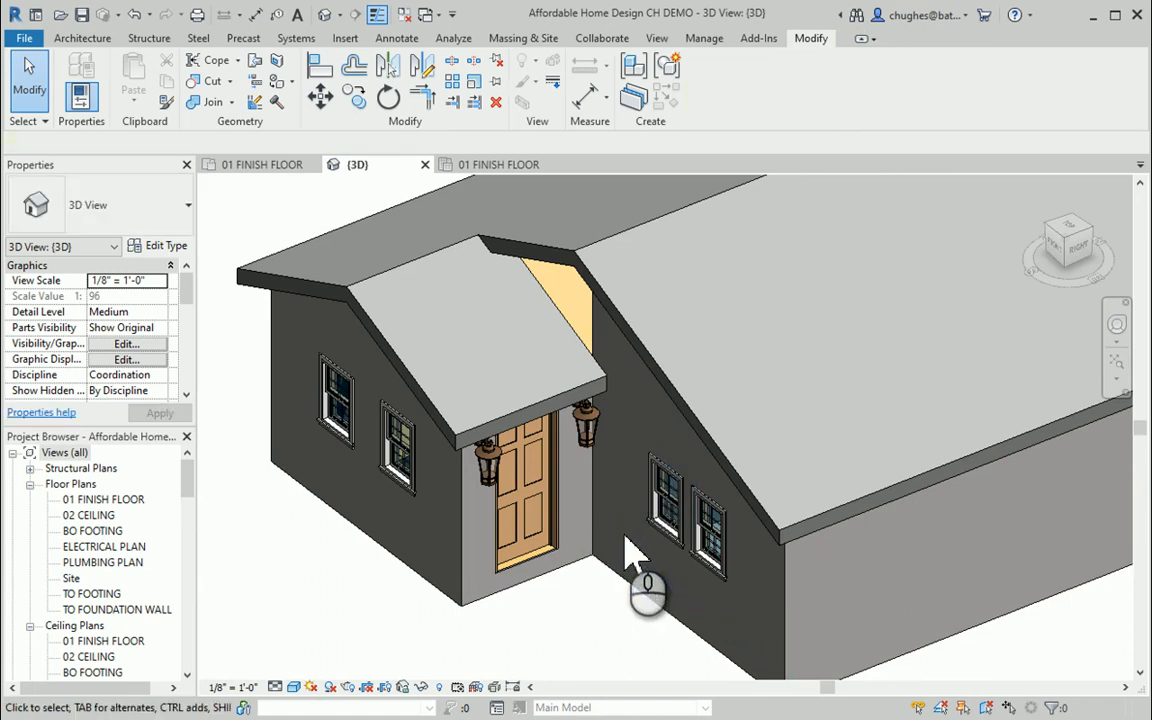
left_click(785, 626)
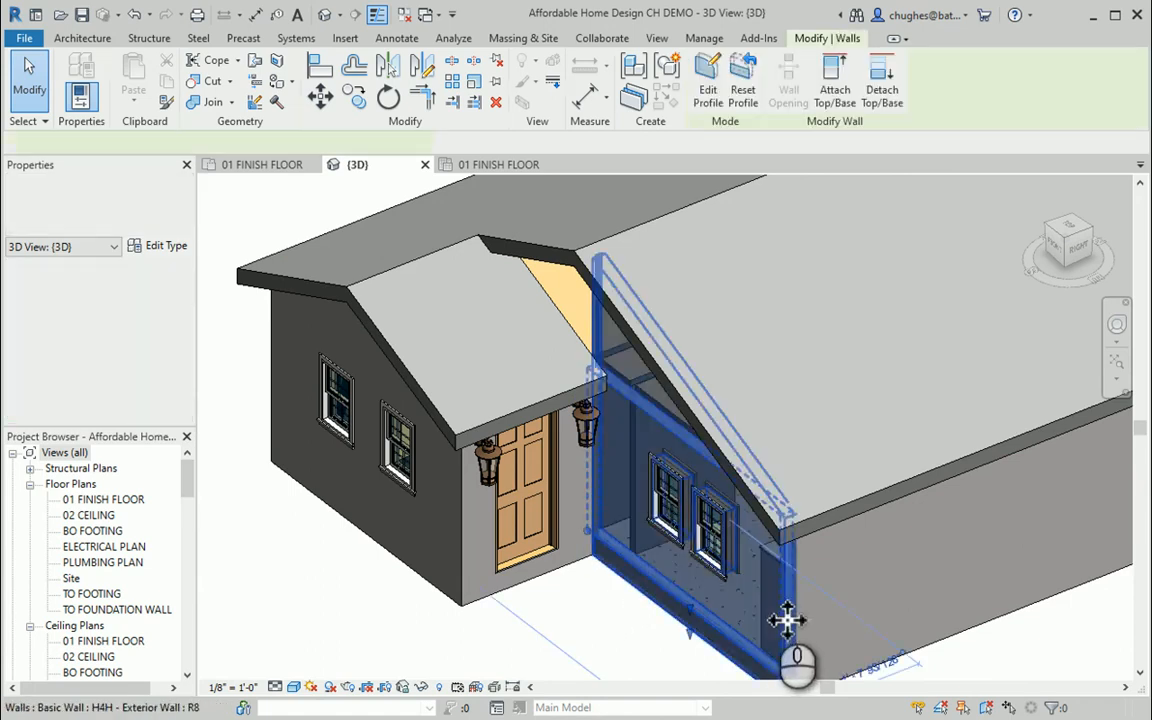
left_click(703, 96)
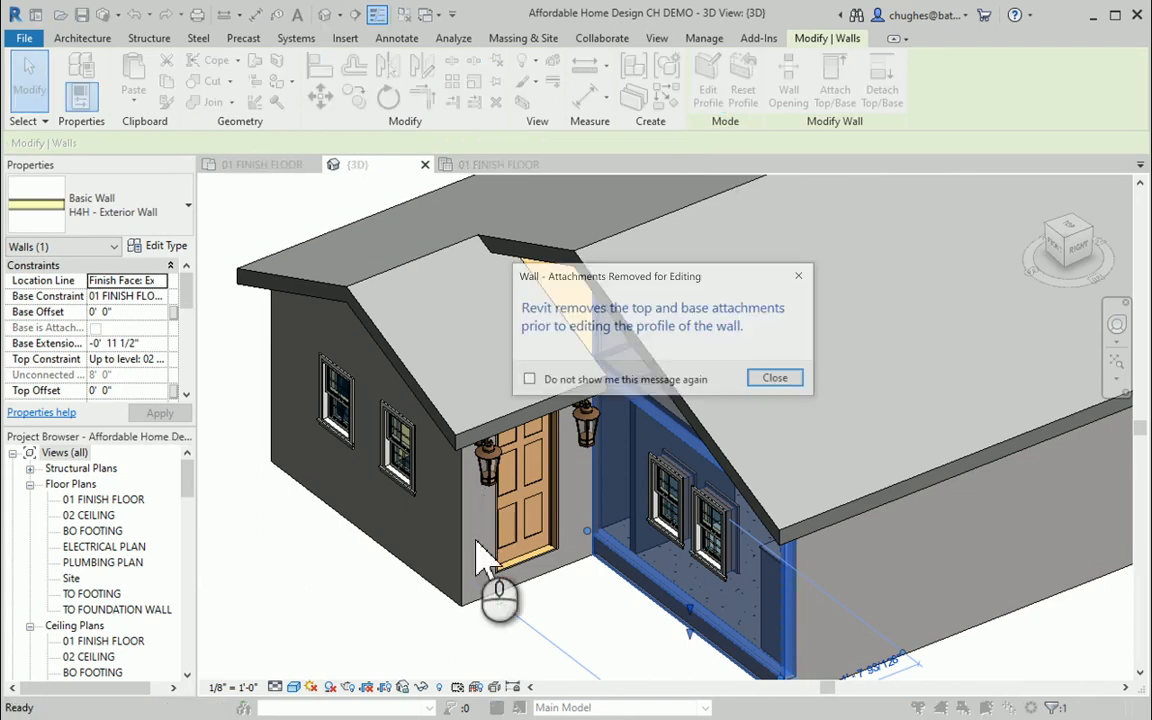
left_click(778, 381)
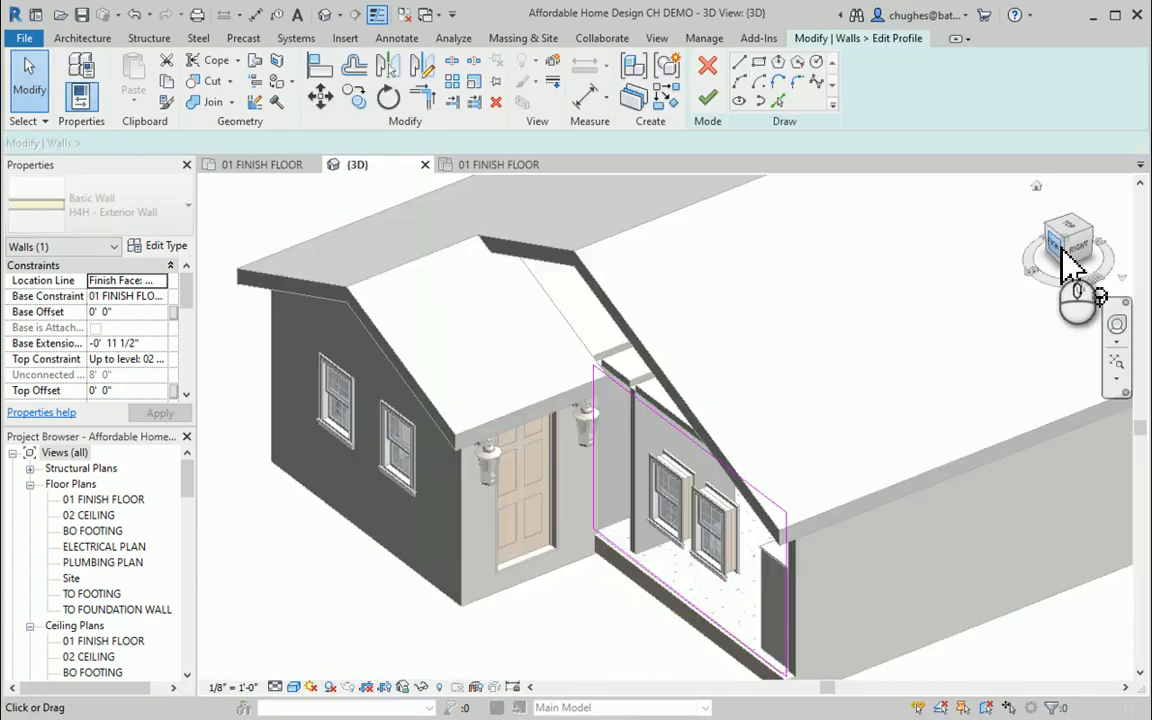
From the front view, pick the main roof's two underside slopes and the entry roof's top and eave end as profile lines
left_click(1056, 245)
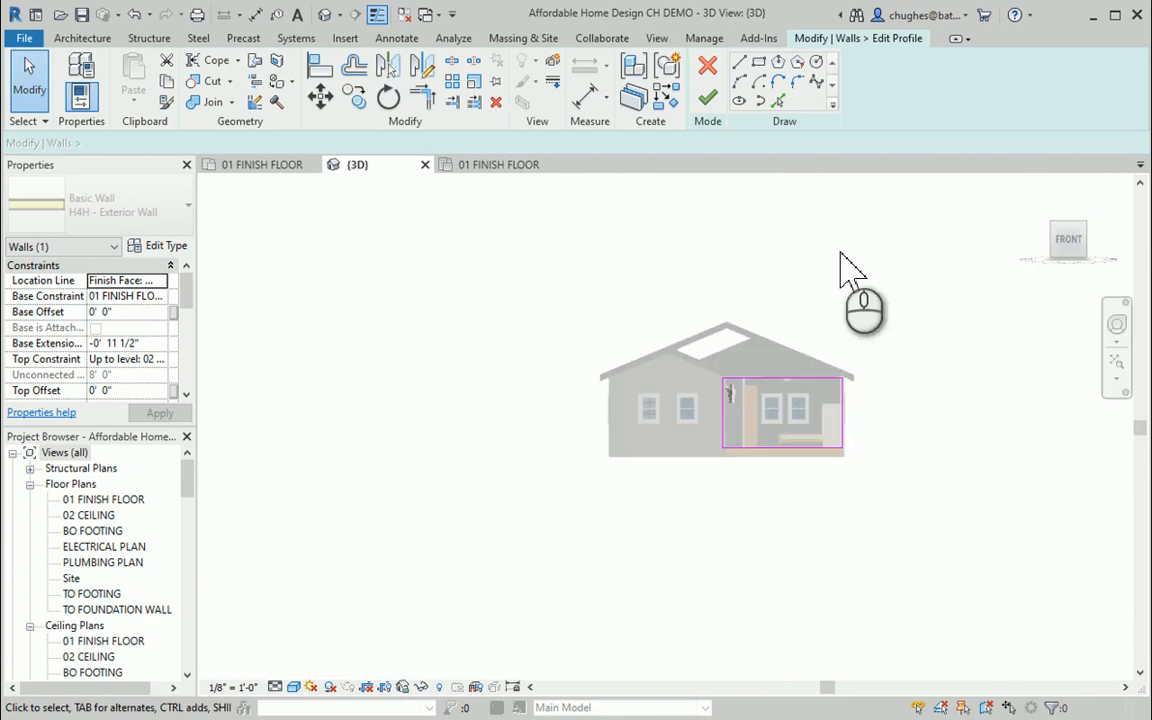
scroll(676, 410, "up", 5)
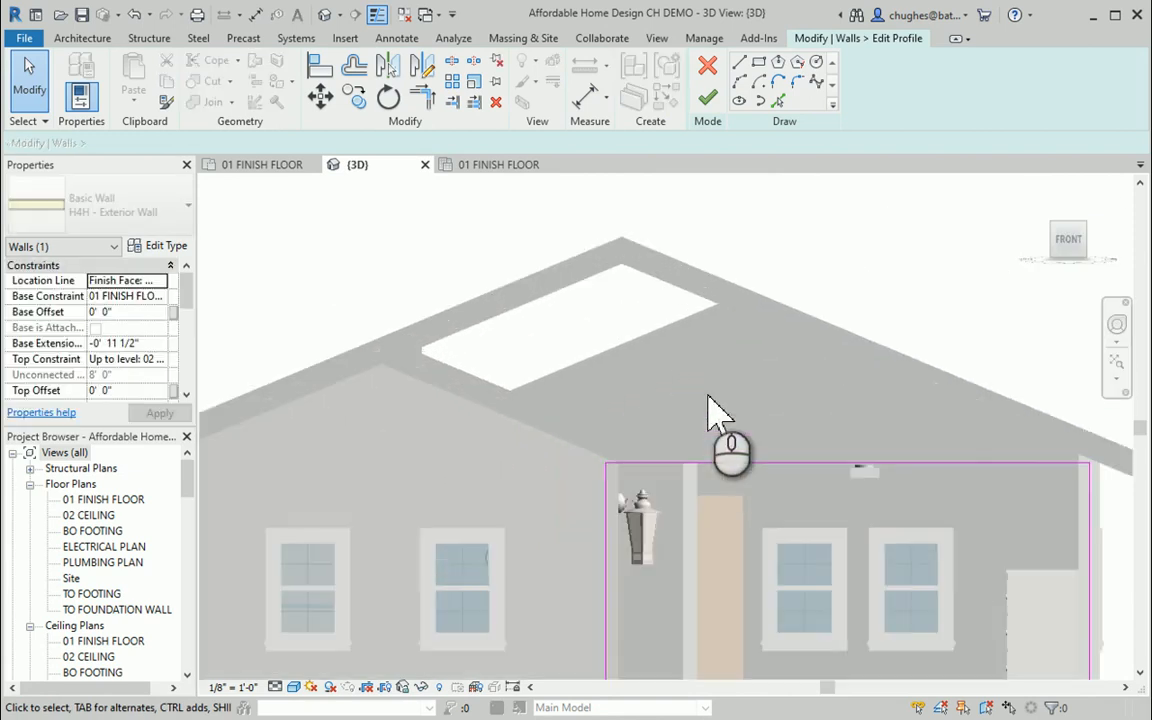
middle_click_drag(800, 410, 686, 405)
scroll(686, 405, "up", 2)
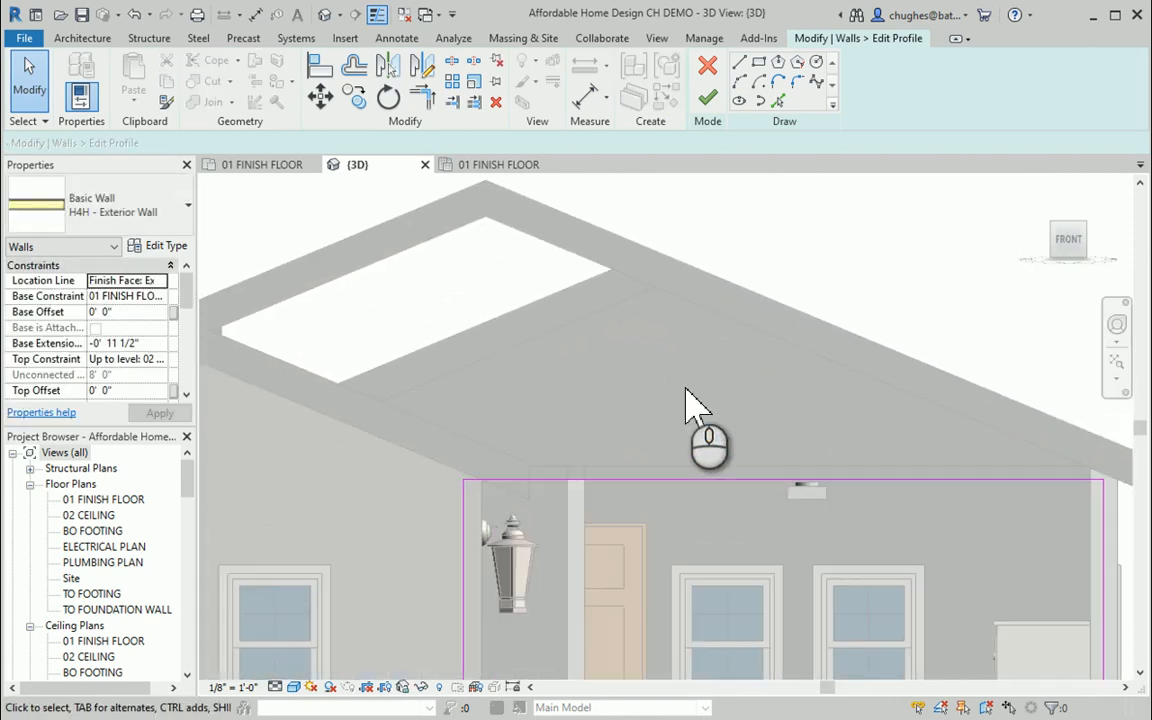
scroll(686, 405, "down", 1)
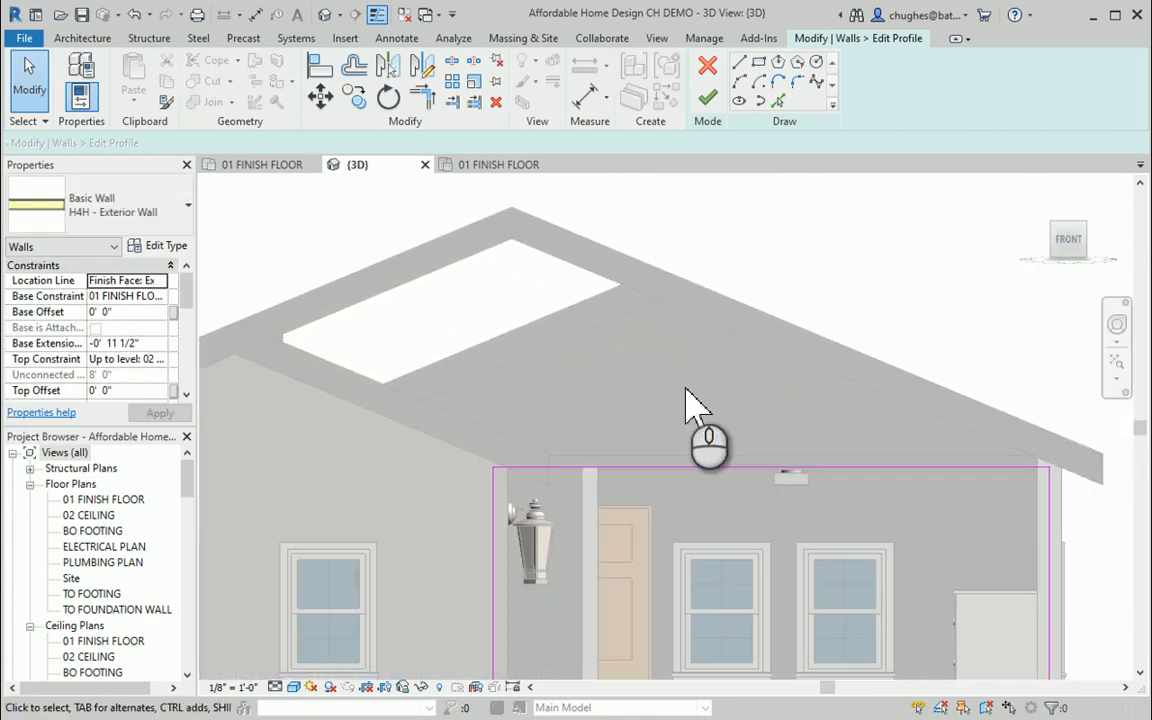
left_click(779, 101)
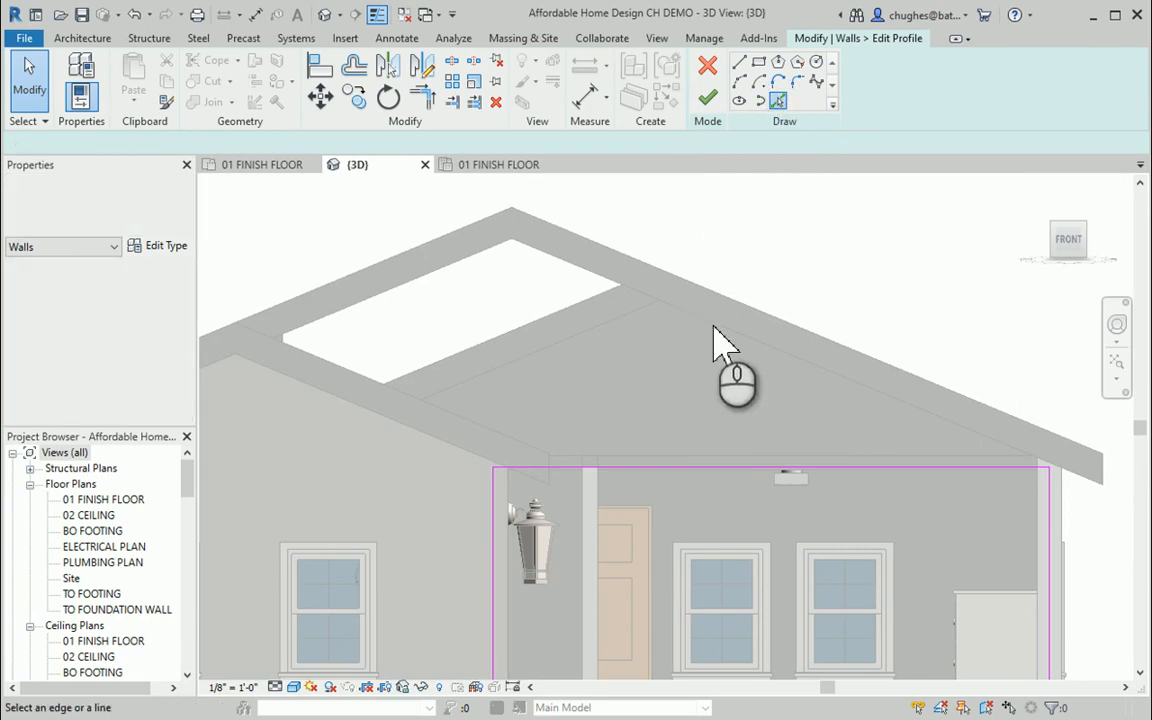
left_click(716, 327)
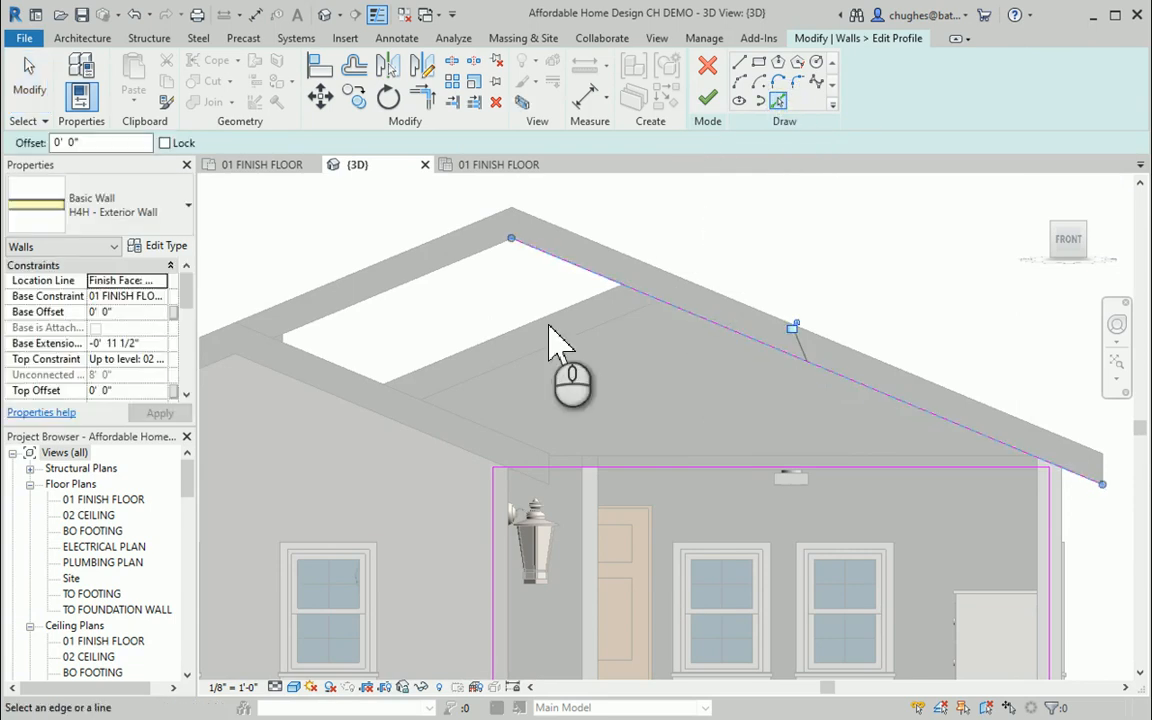
left_click(441, 276)
left_click(393, 398)
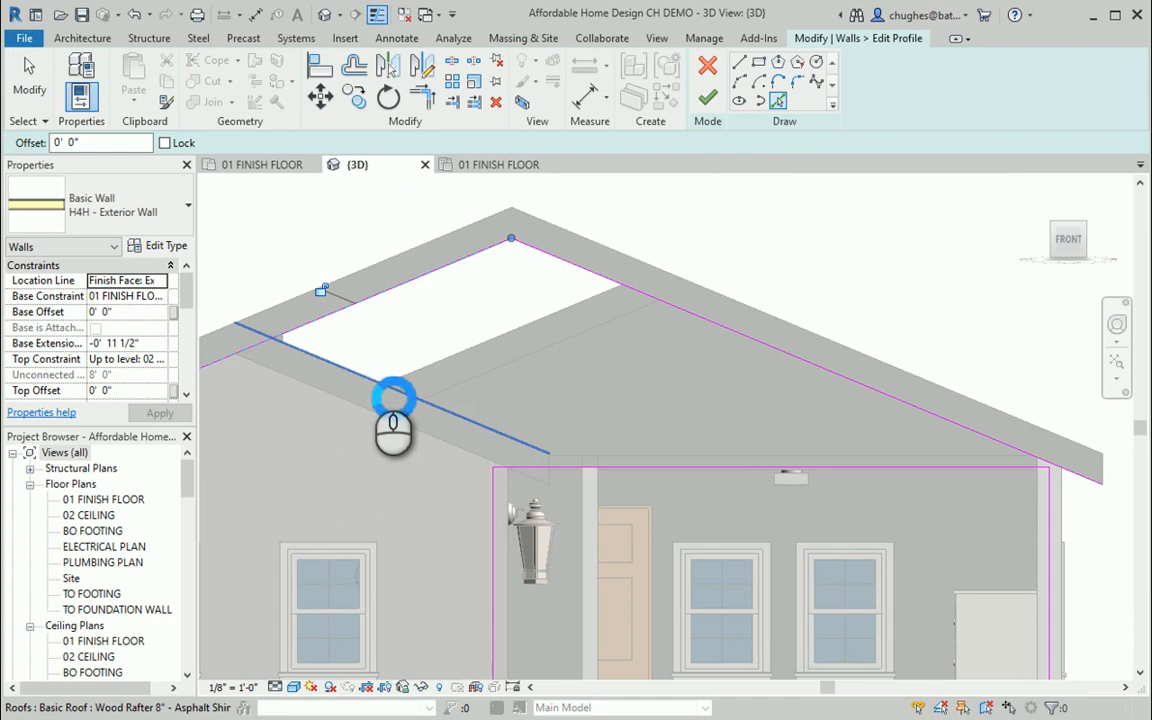
scroll(545, 470, "up", 4)
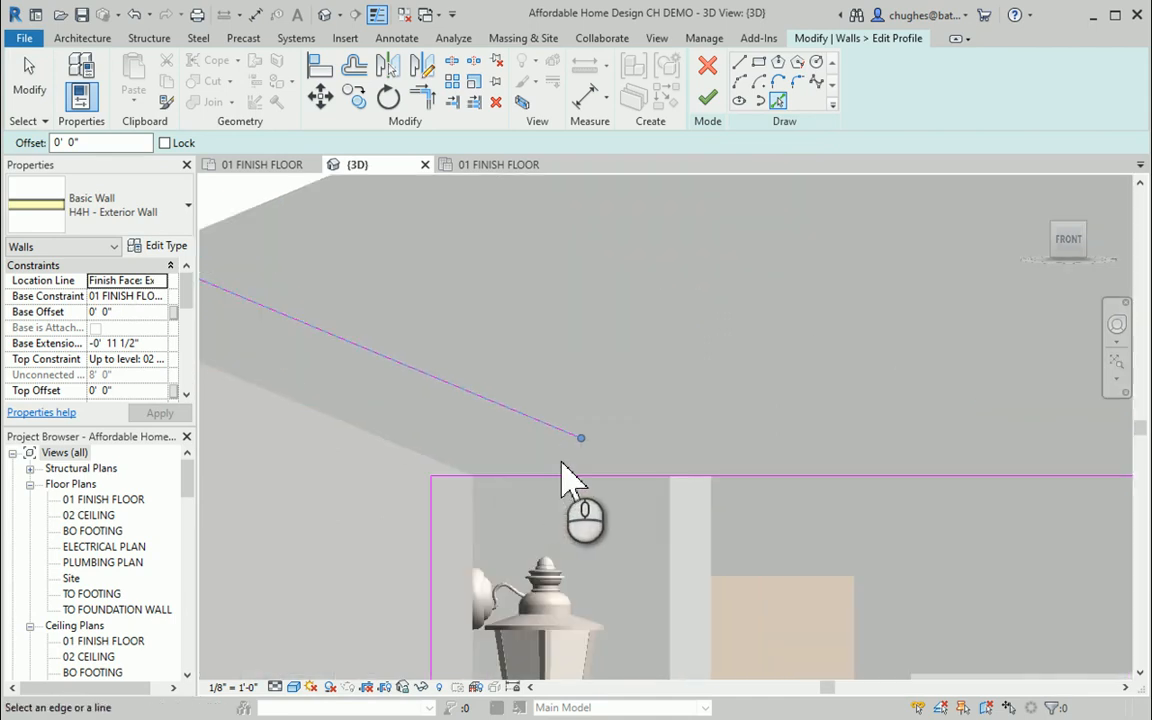
scroll(585, 478, "down", 5)
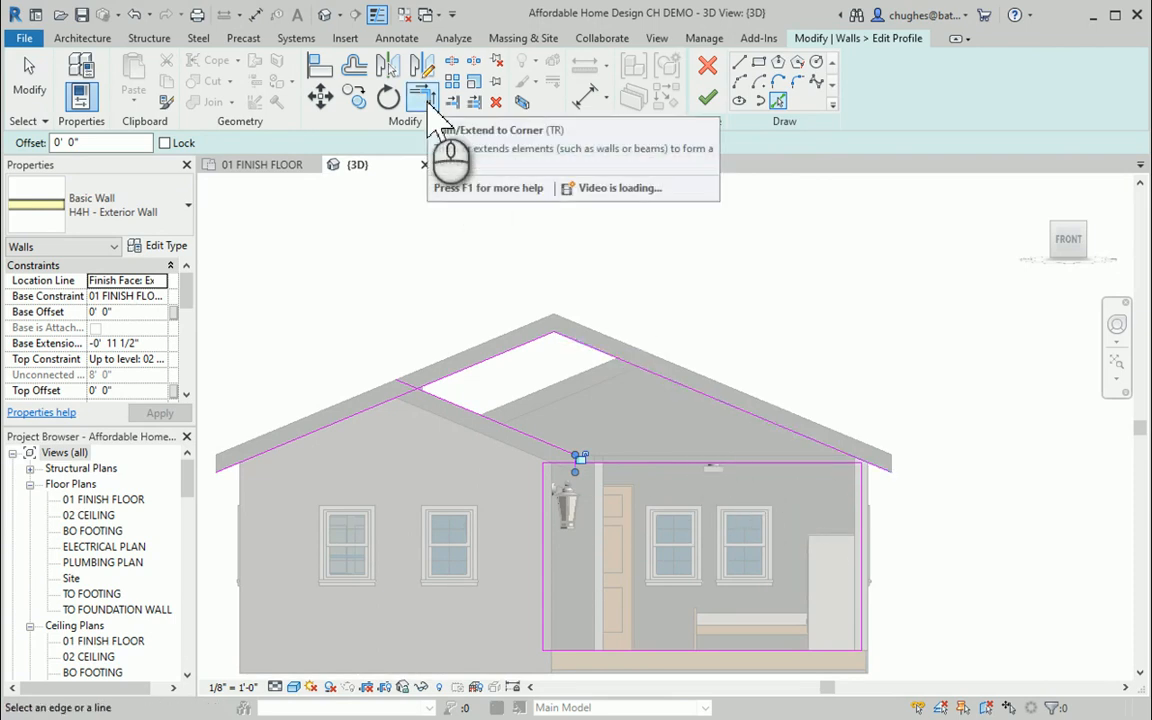
Trim the main roof's underside line to the entry roof's top line, and the wall's top line to the entry eave line
left_click(426, 100)
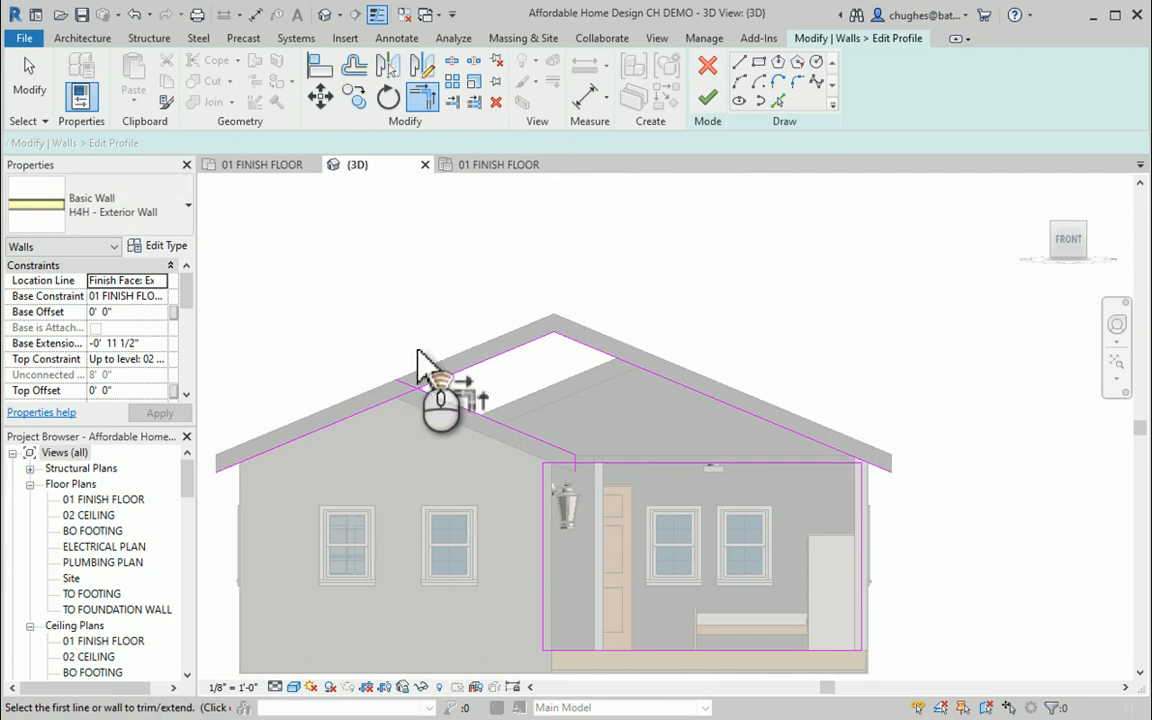
scroll(424, 360, "up", 5)
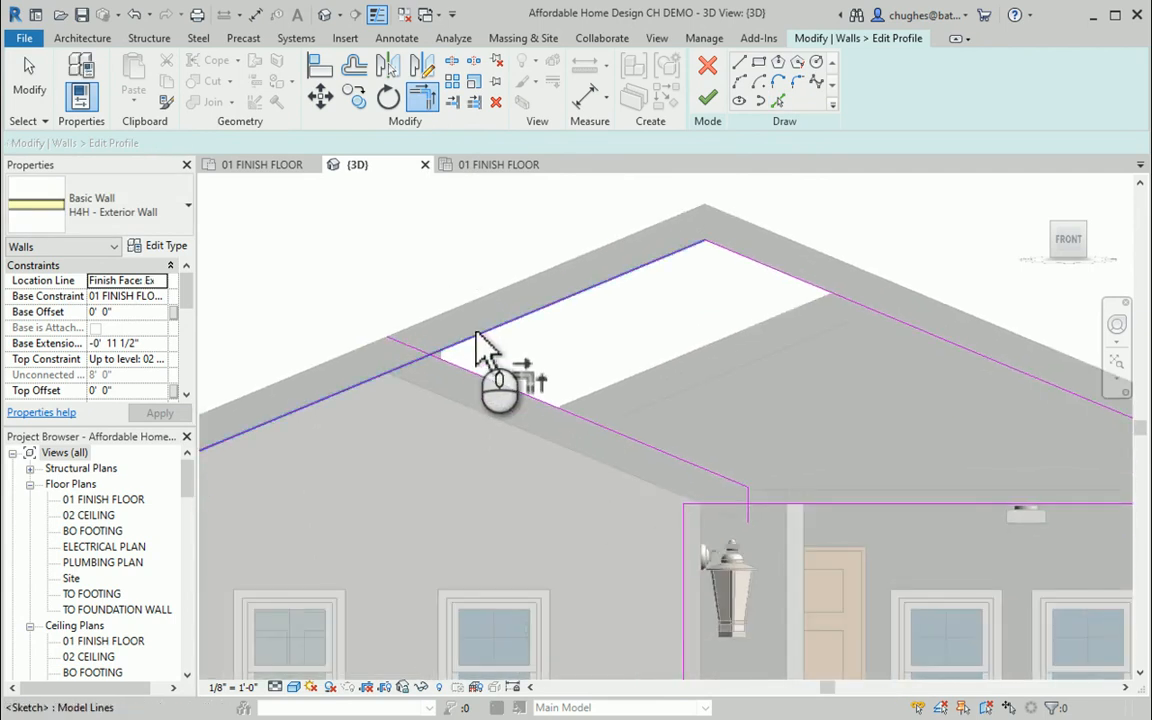
left_click(475, 330)
left_click(465, 372)
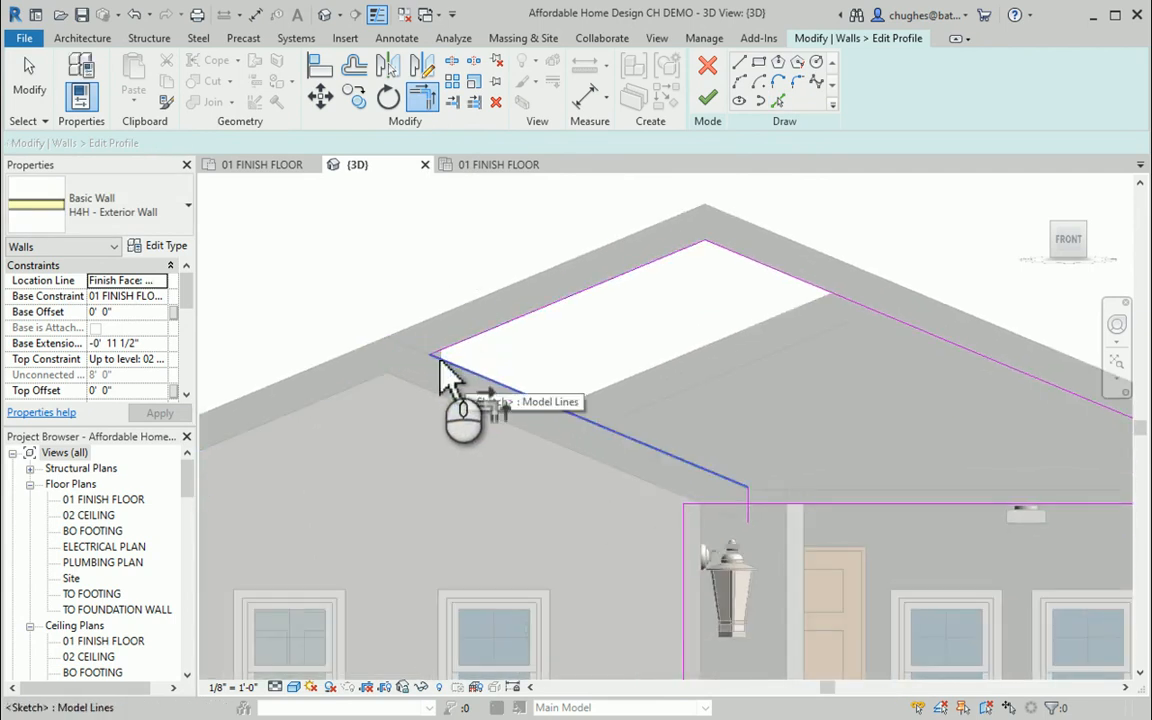
middle_click_drag(504, 459, 455, 405)
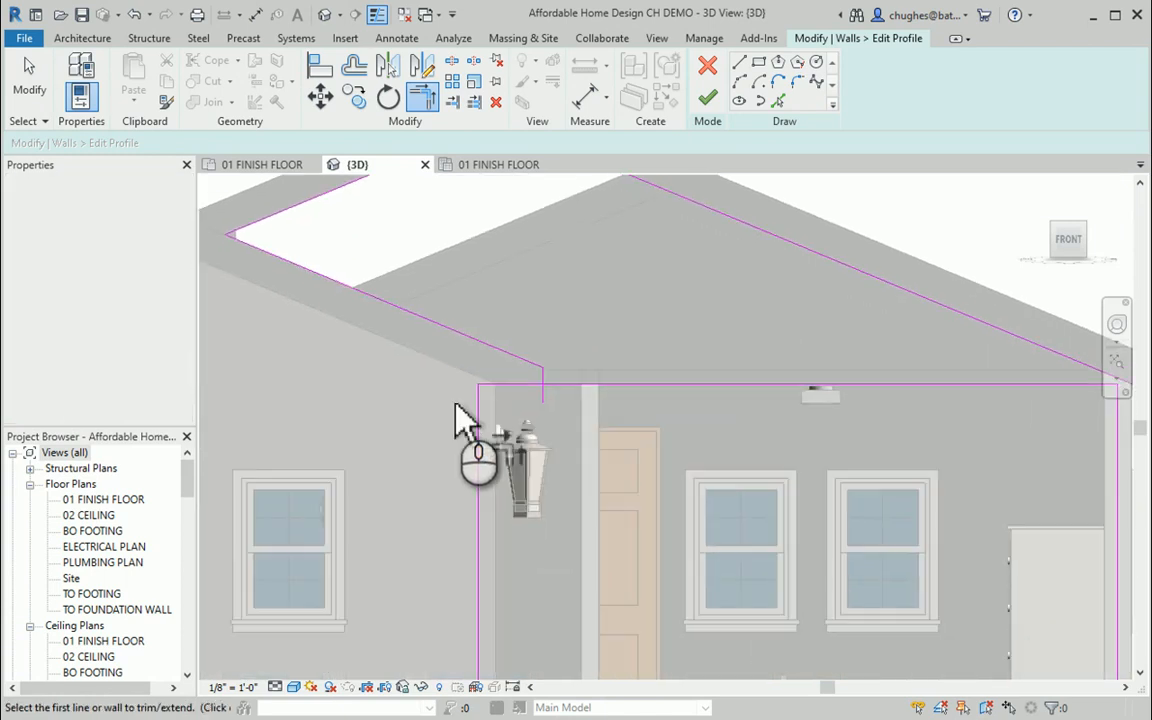
left_click(508, 386)
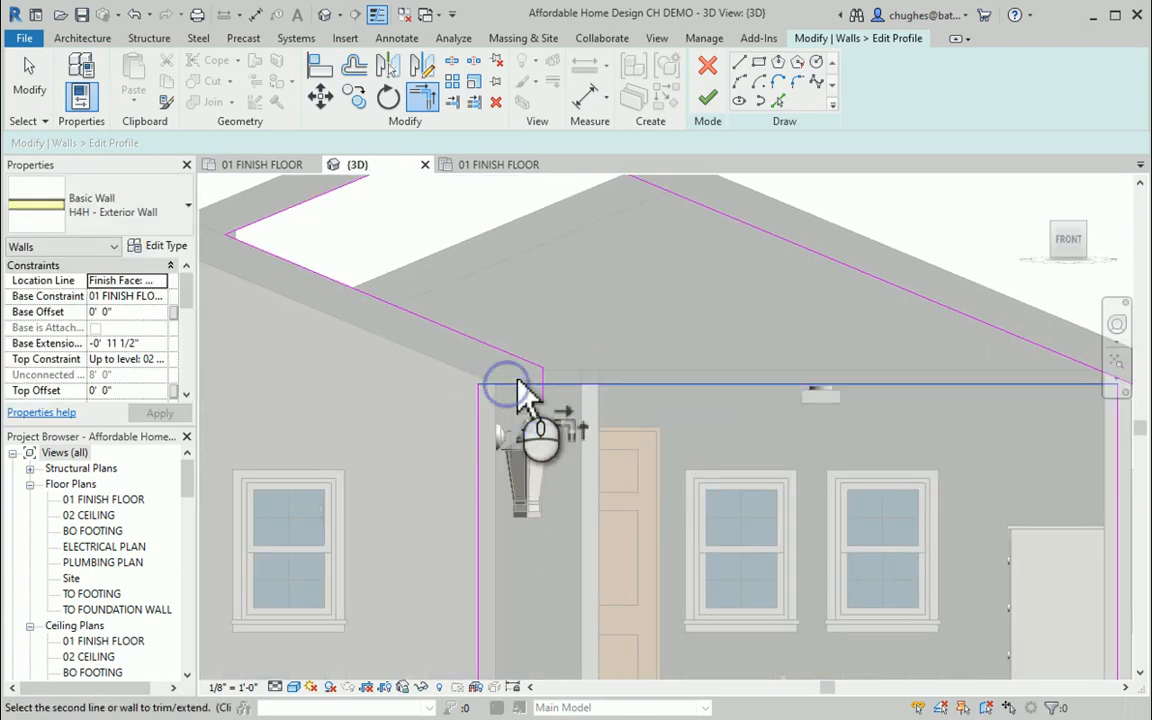
left_click(542, 375)
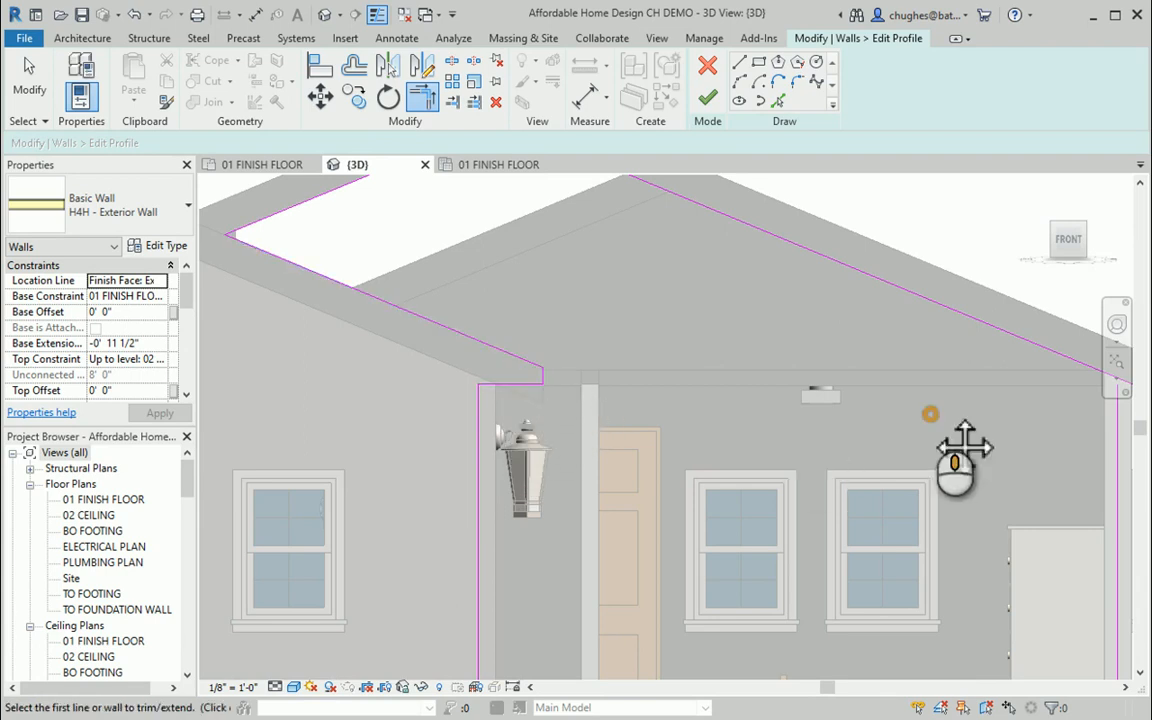
Trim the main roof's right-hand slope line and the wall's outer vertical edge to a corner, closing the profile
middle_click_drag(956, 442, 694, 330)
scroll(771, 314, "up", 2)
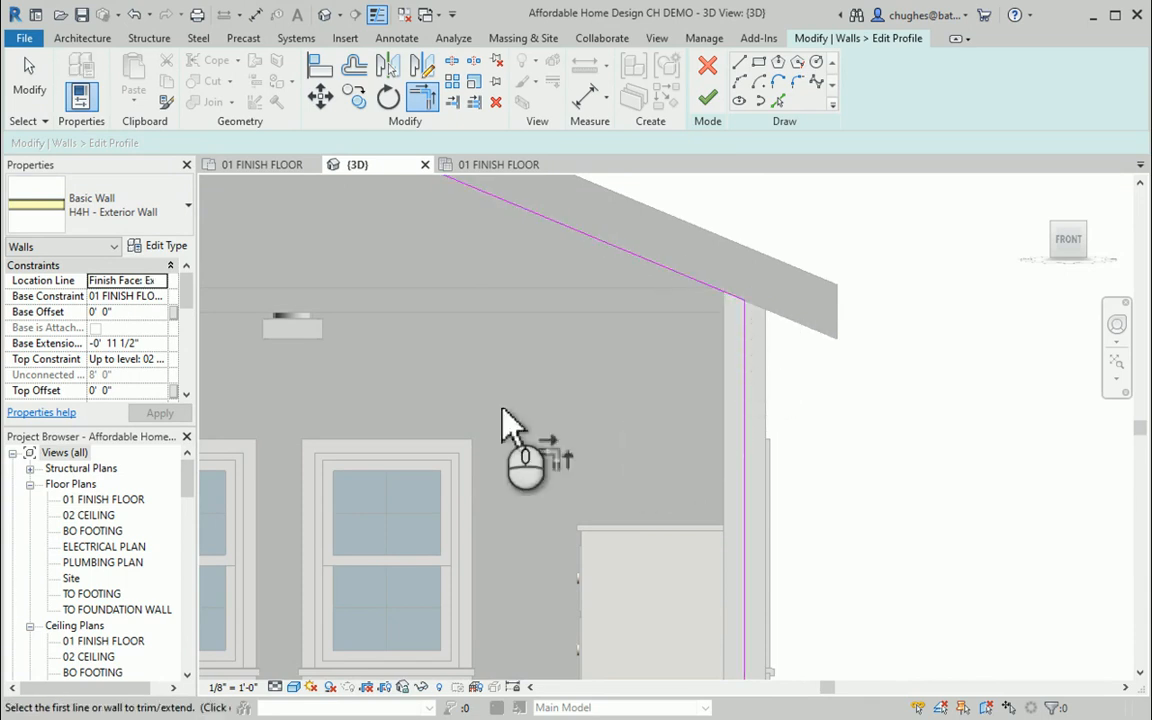
scroll(480, 435, "down", 3)
middle_click_drag(480, 437, 841, 463)
scroll(805, 425, "down", 1)
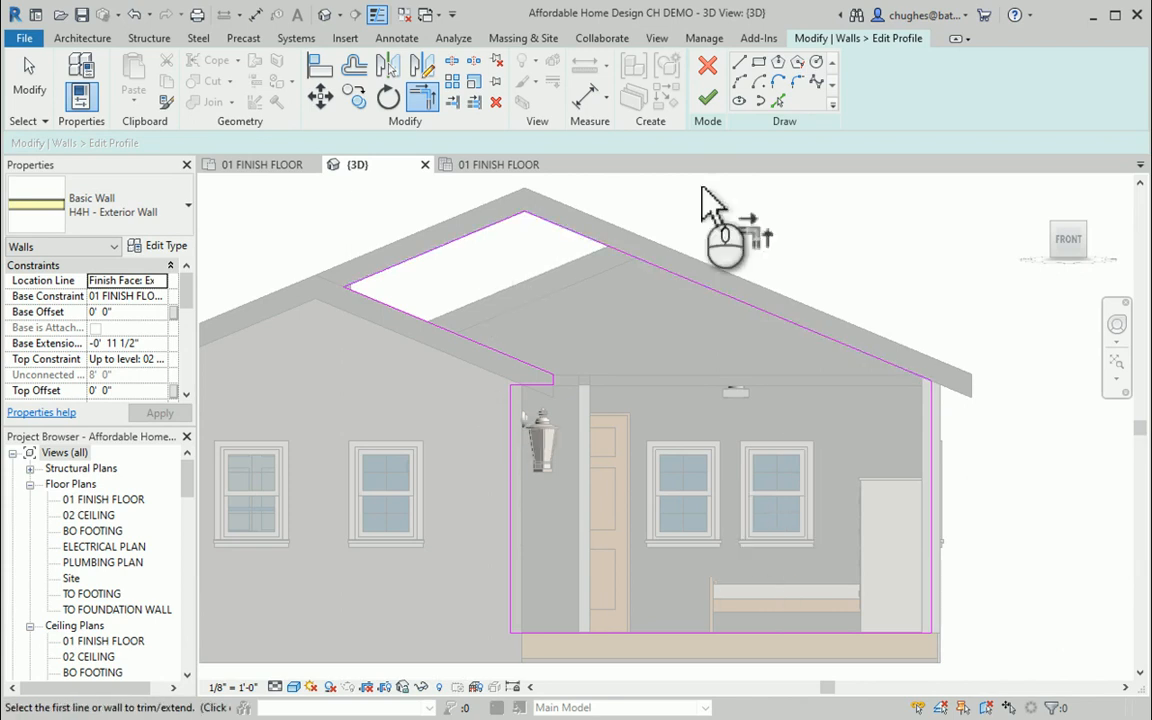
Finish the wall profile edit, unjoining the conflicting elements, and inspect the filled gable above the entry roof in 3D
left_click(708, 108)
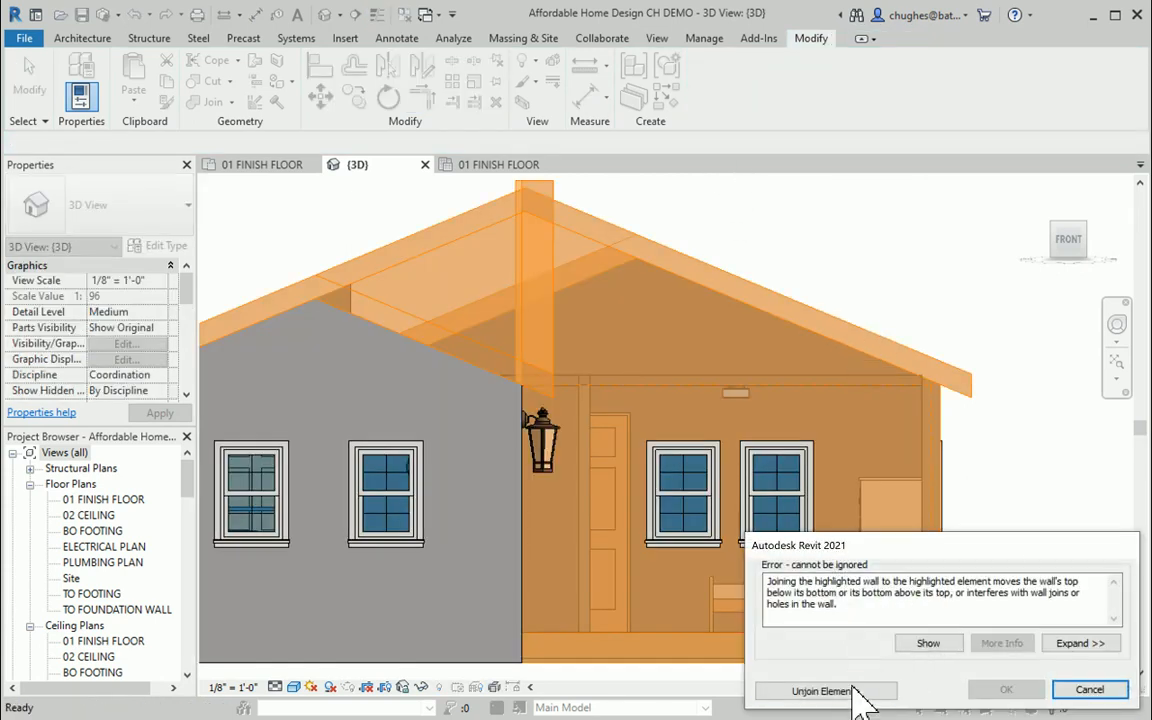
key("Escape")
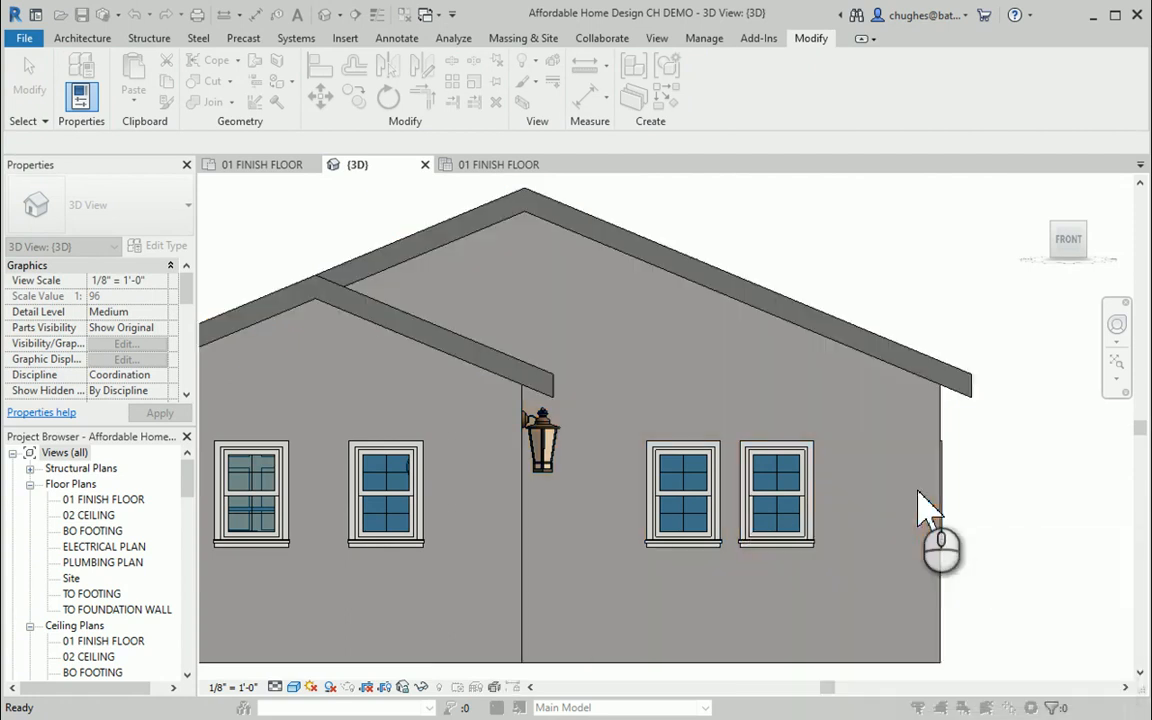
left_click(900, 527)
left_click(900, 258)
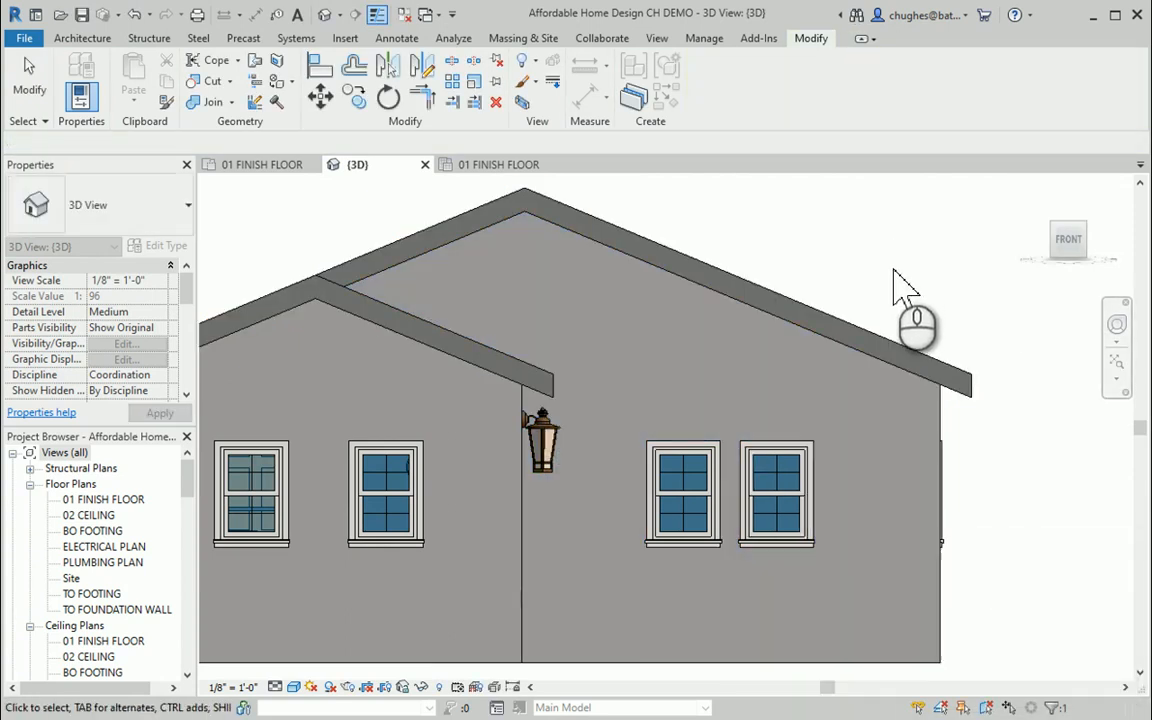
left_click_drag(1080, 257, 1003, 260)
middle_click_drag(630, 293, 902, 240)
scroll(900, 238, "down", 1)
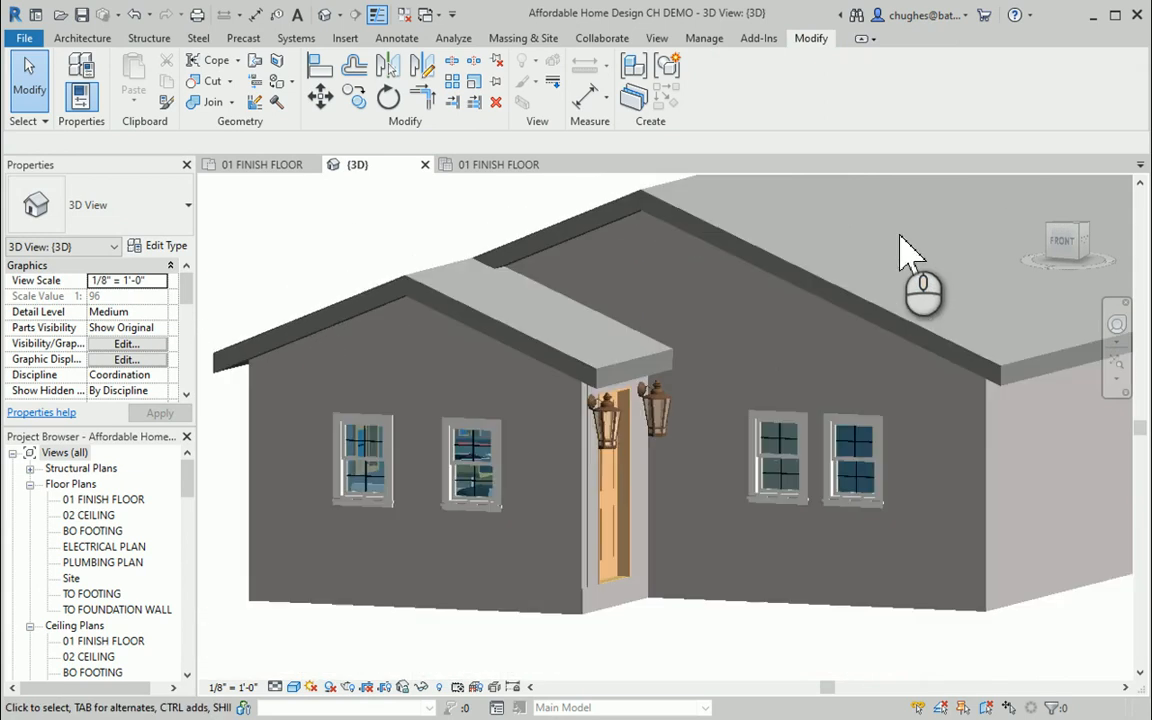
left_click_drag(1080, 262, 1028, 265)
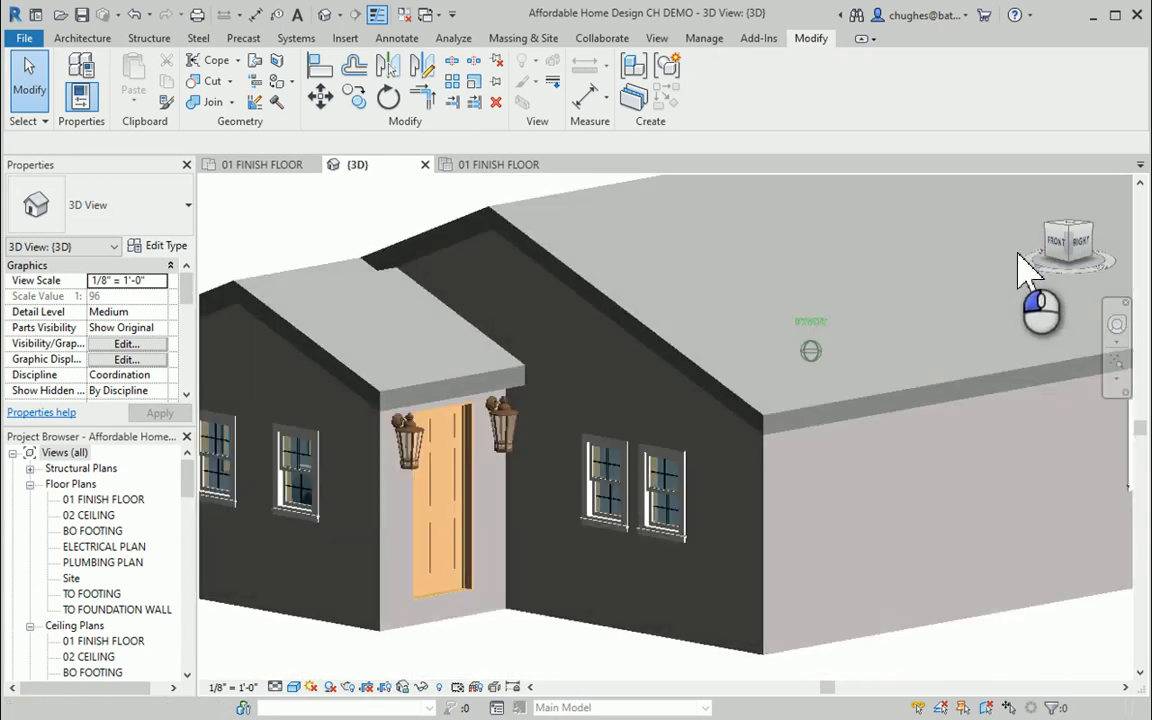
Hide the roof in the 3D view and inspect the edited front wall's profile beneath it
middle_click_drag(834, 302, 987, 333)
scroll(920, 300, "down", 1)
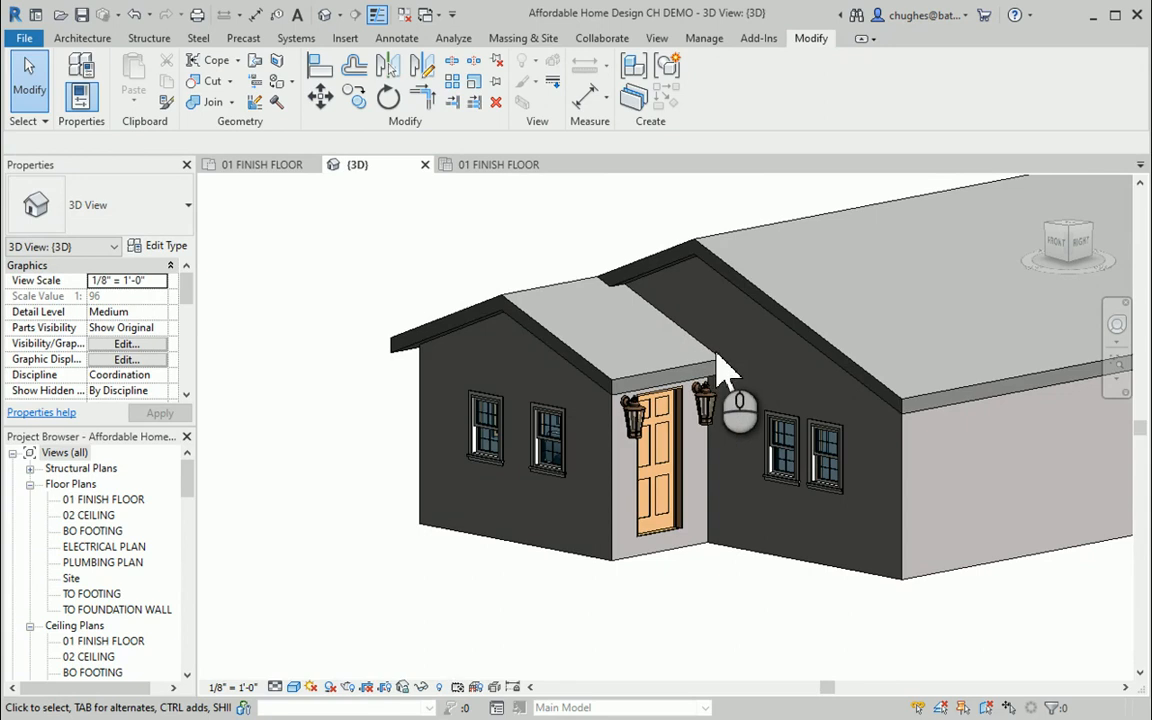
left_click(830, 373)
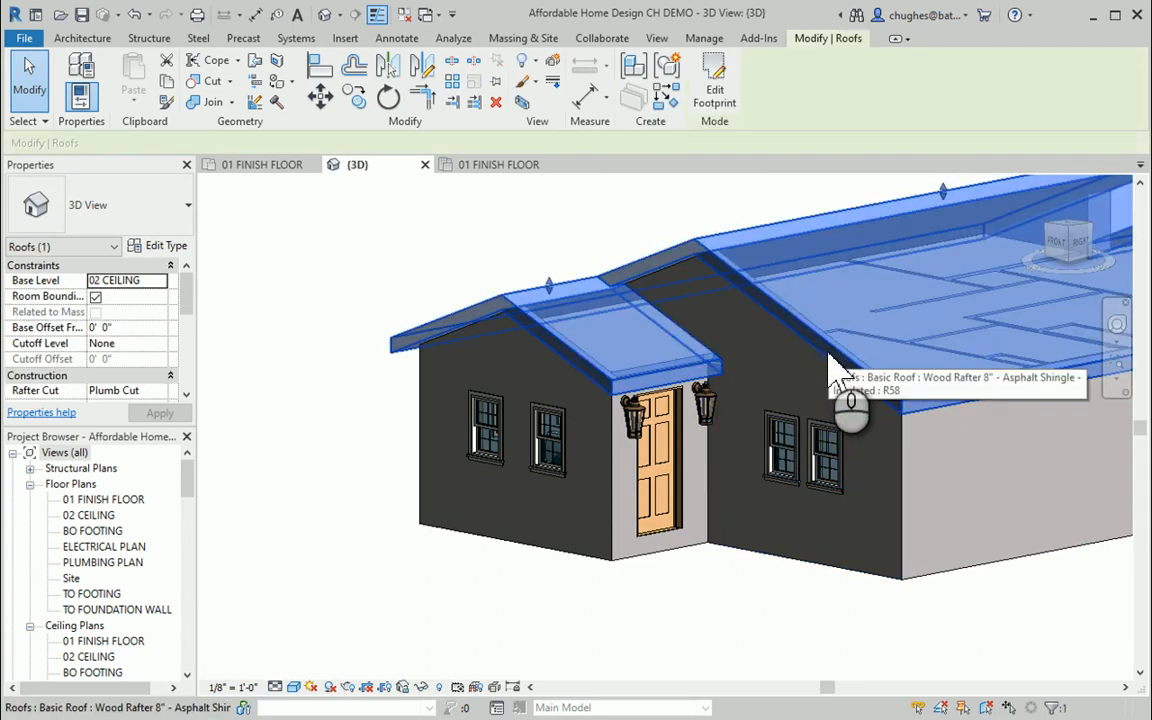
right_click(798, 300)
mouse_move(850, 370)
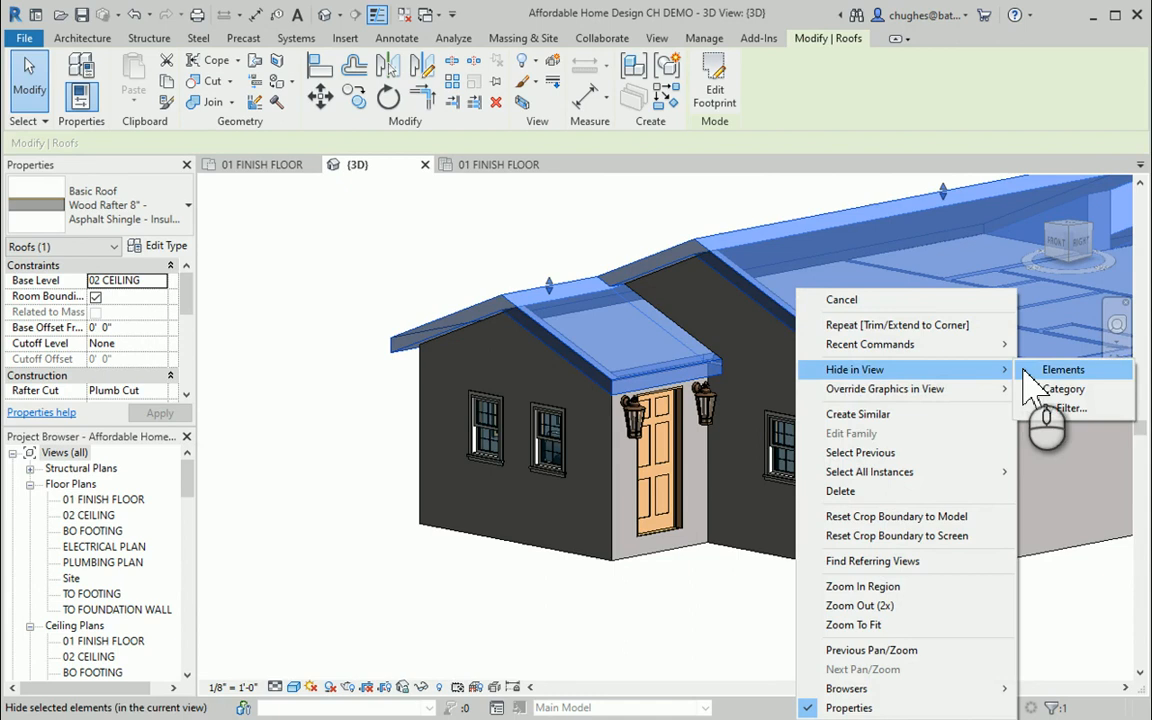
left_click(1028, 370)
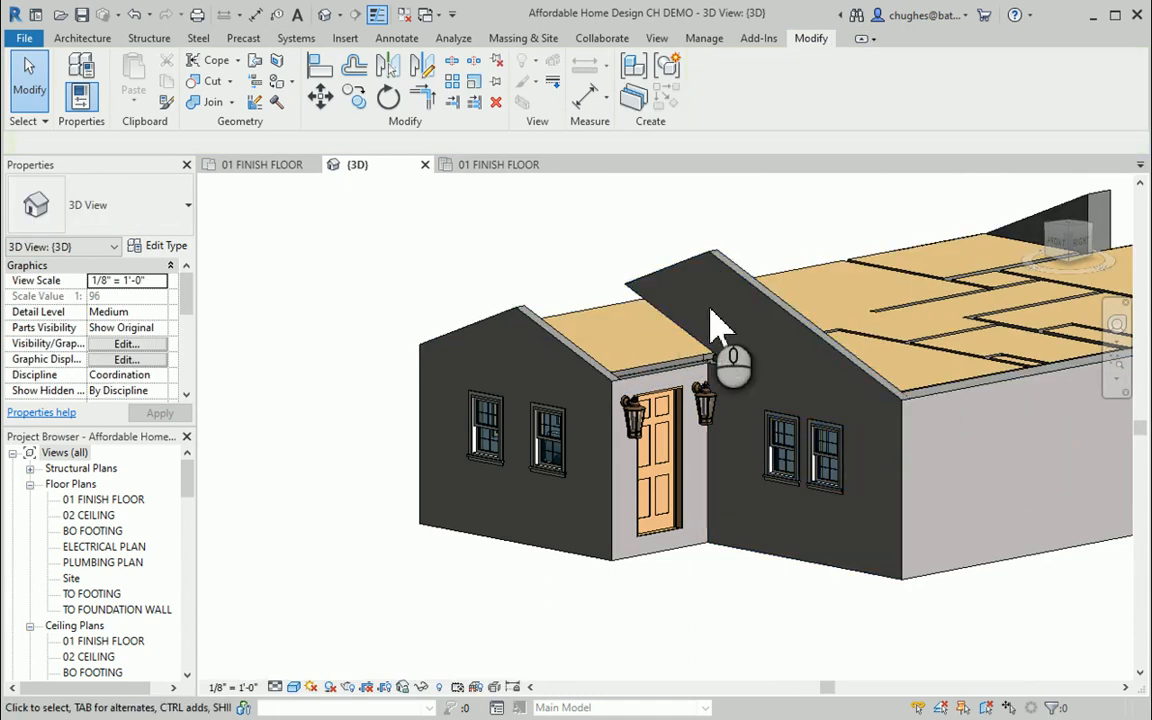
middle_click_drag(560, 244, 440, 262)
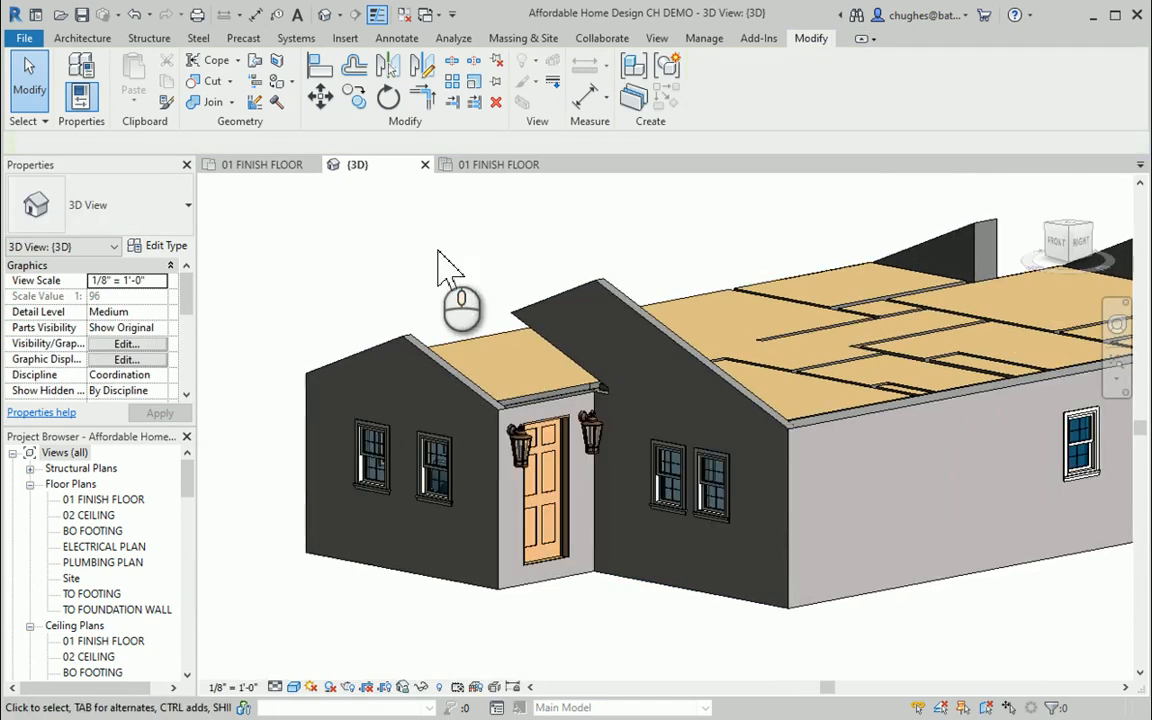
left_click(622, 312)
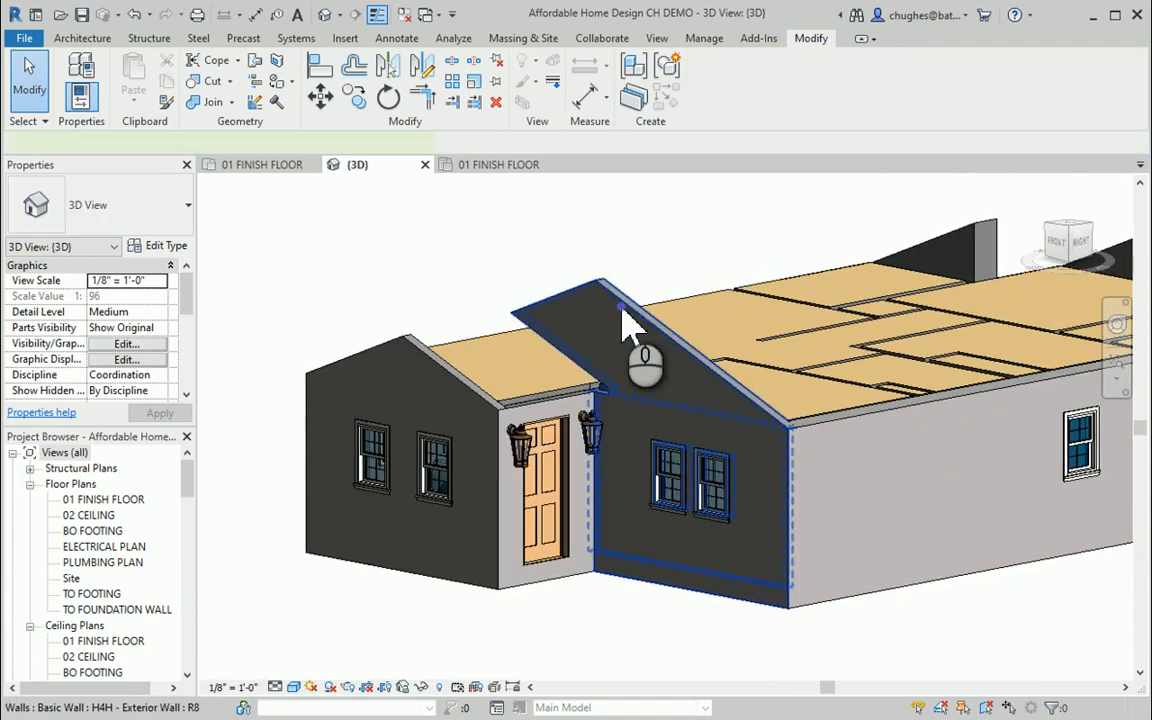
left_click(488, 240)
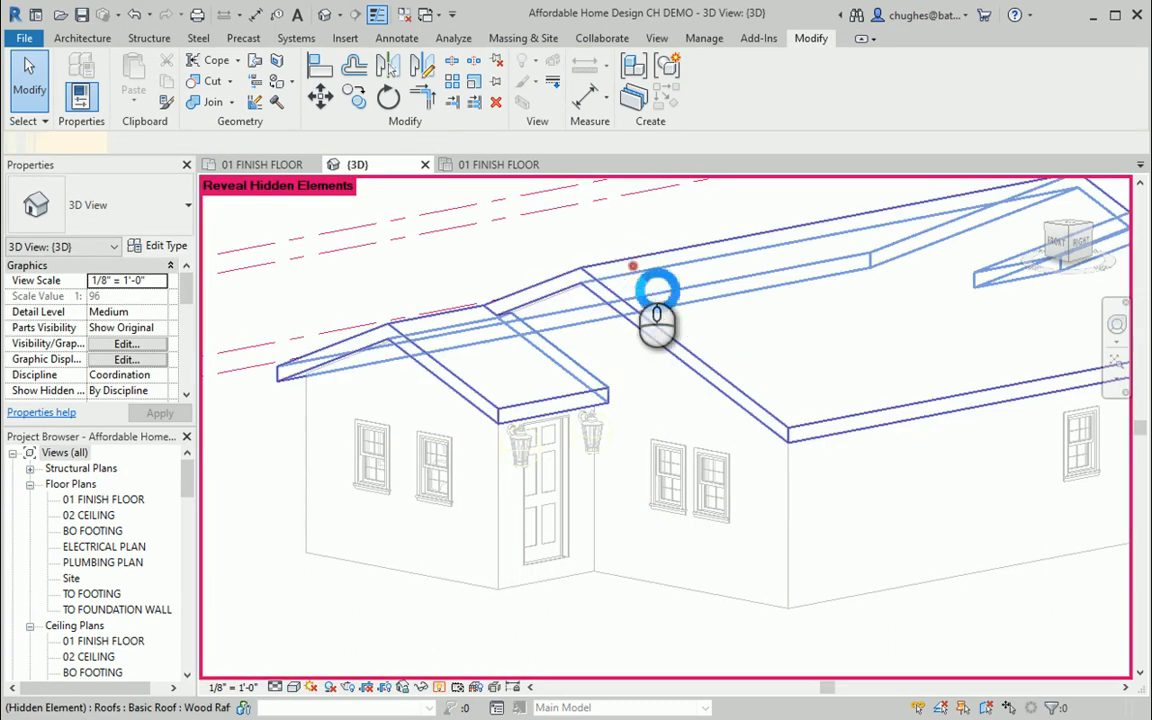
Unhide the roof from among the revealed hidden elements and exit the hidden-elements mode
right_click(636, 272)
mouse_move(678, 325)
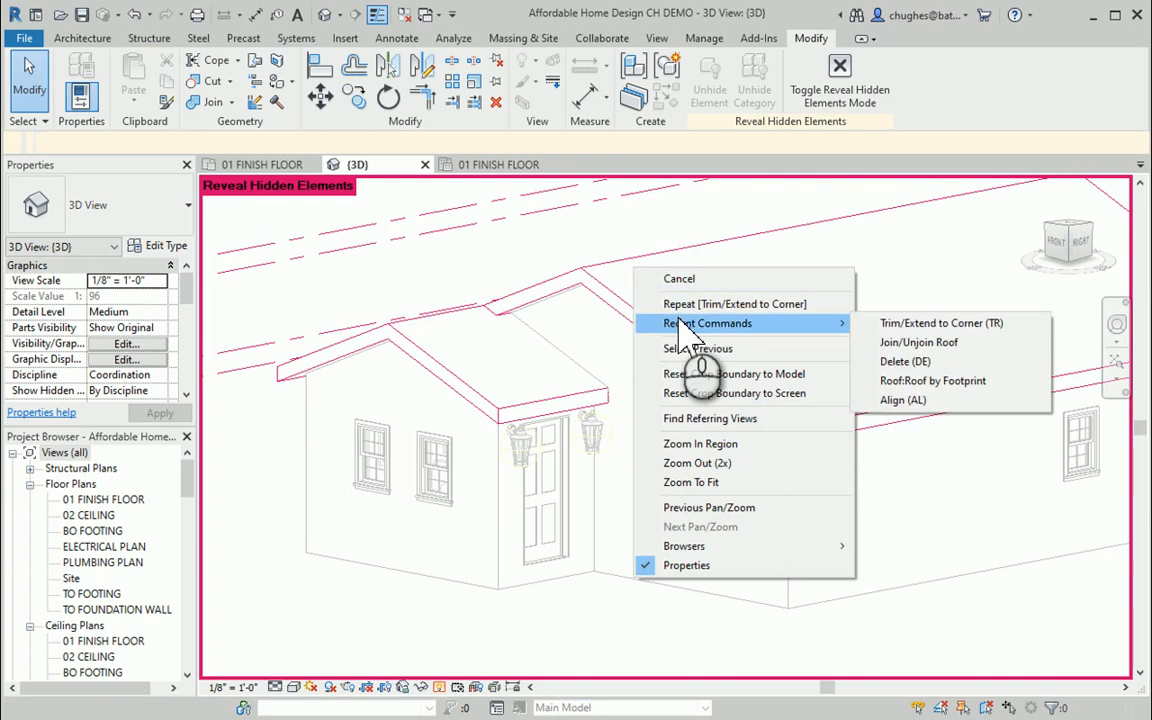
left_click(612, 263)
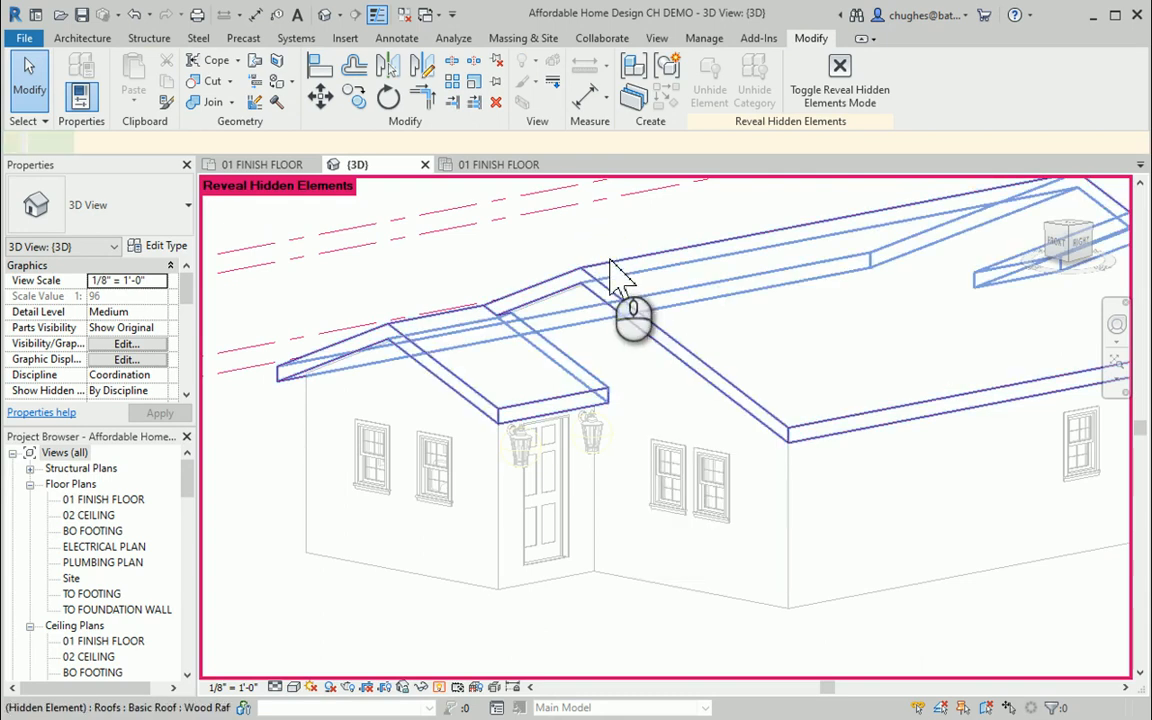
right_click(613, 262)
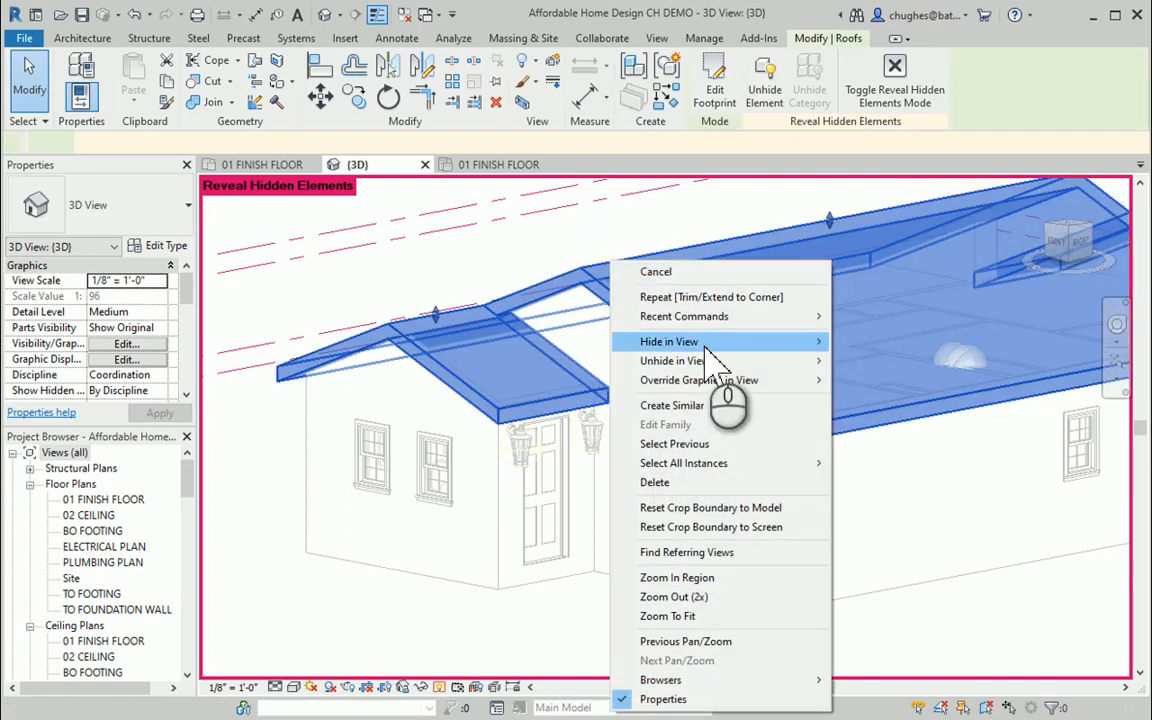
left_click(834, 357)
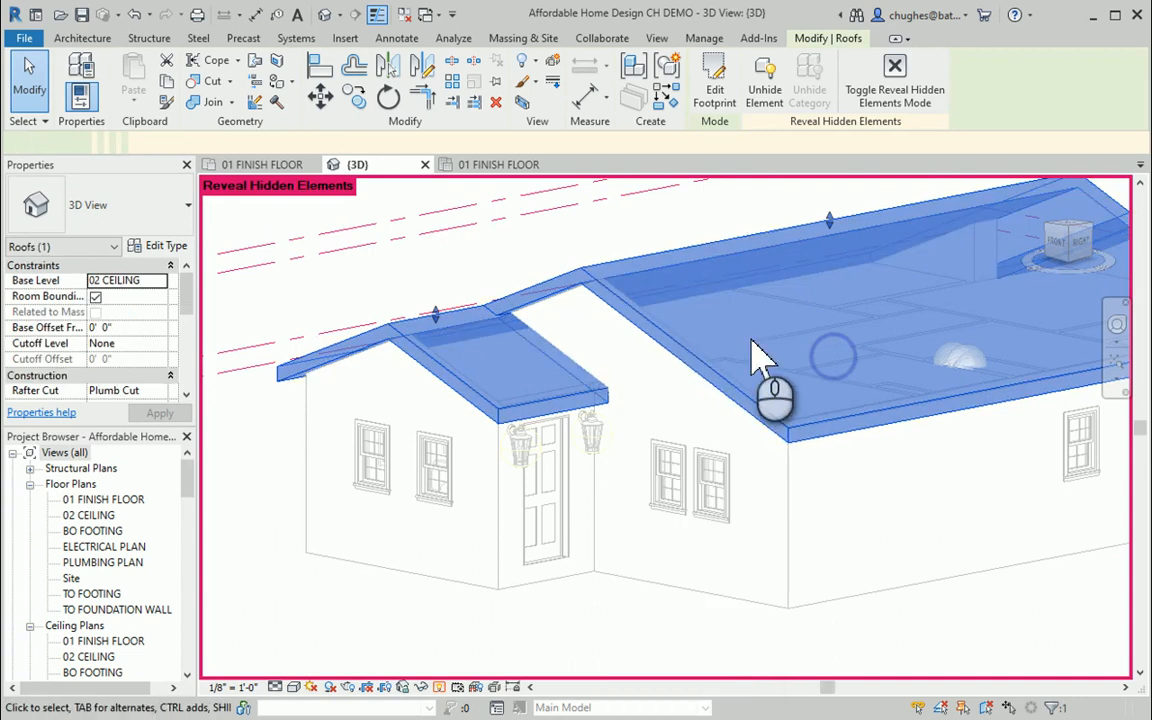
right_click(681, 260)
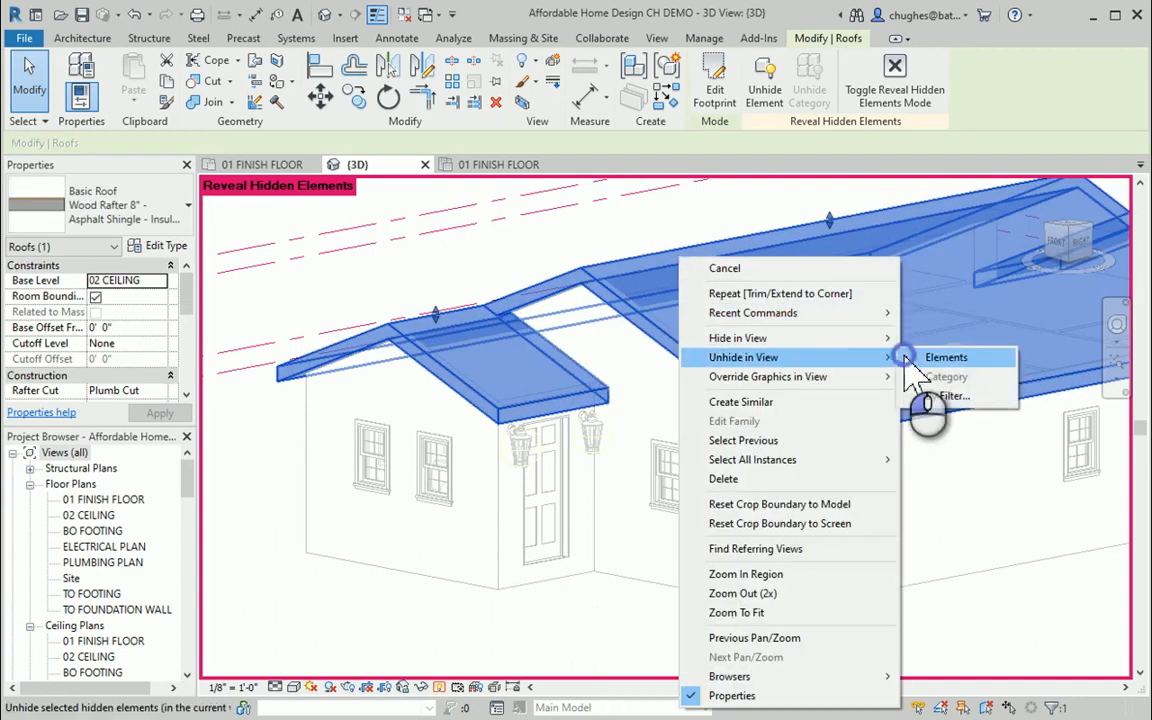
left_click(910, 360)
left_click(895, 95)
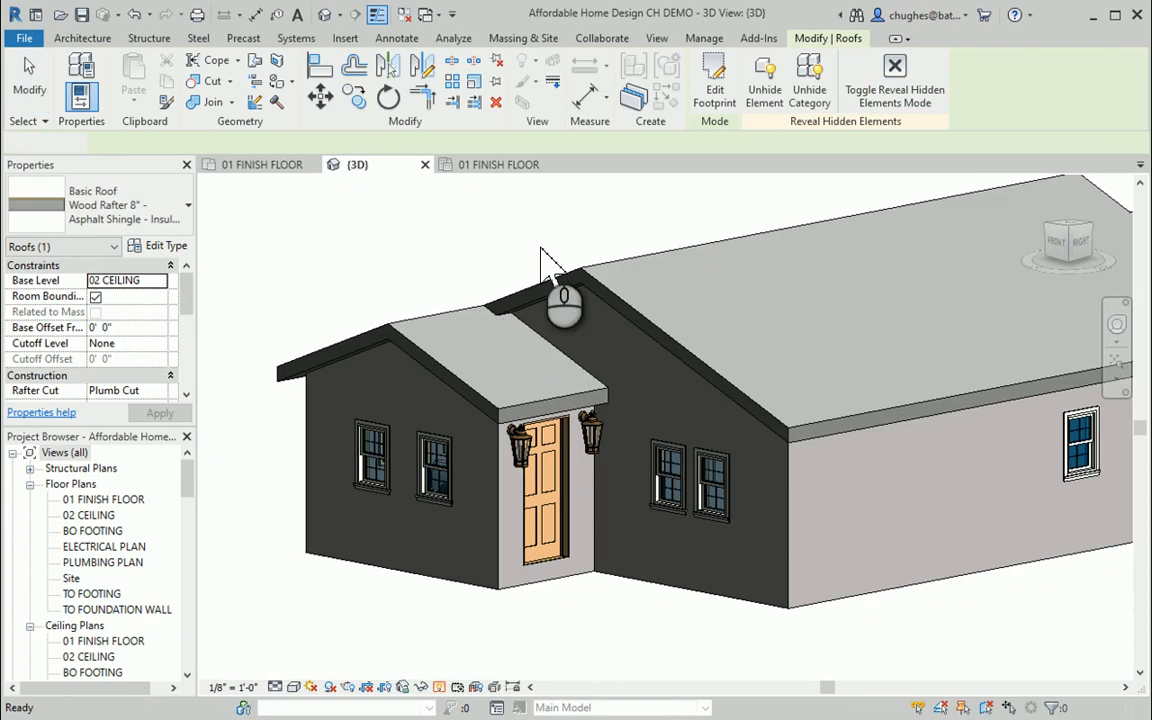
key("Escape")
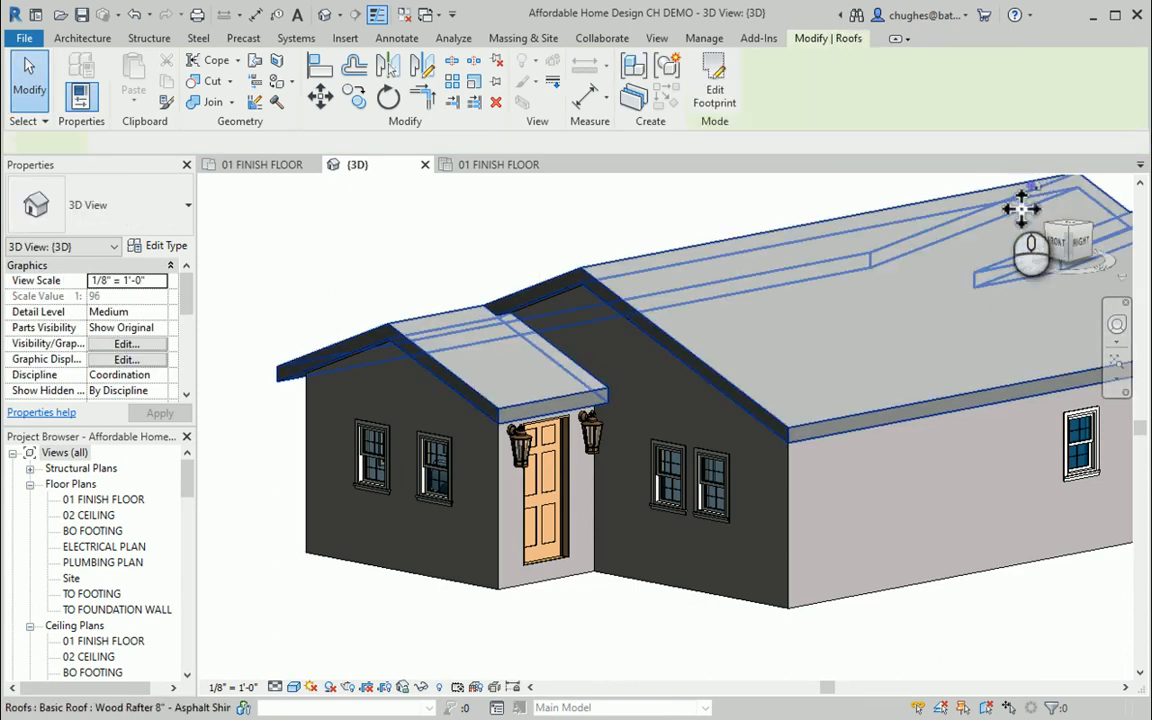
At the back of the house, join the lower gable roof's open edge to the main house wall with the back door
left_click(1020, 207)
left_click(1108, 247)
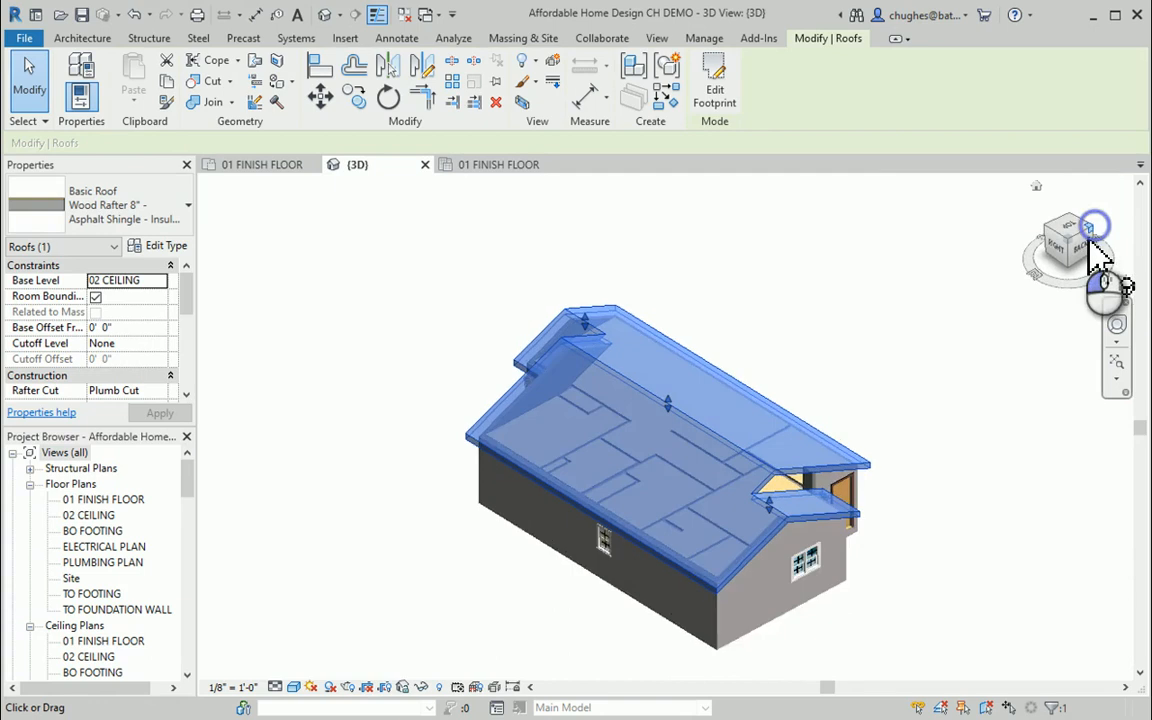
left_click(1092, 229)
middle_click_drag(541, 492, 580, 434)
scroll(580, 434, "up", 1)
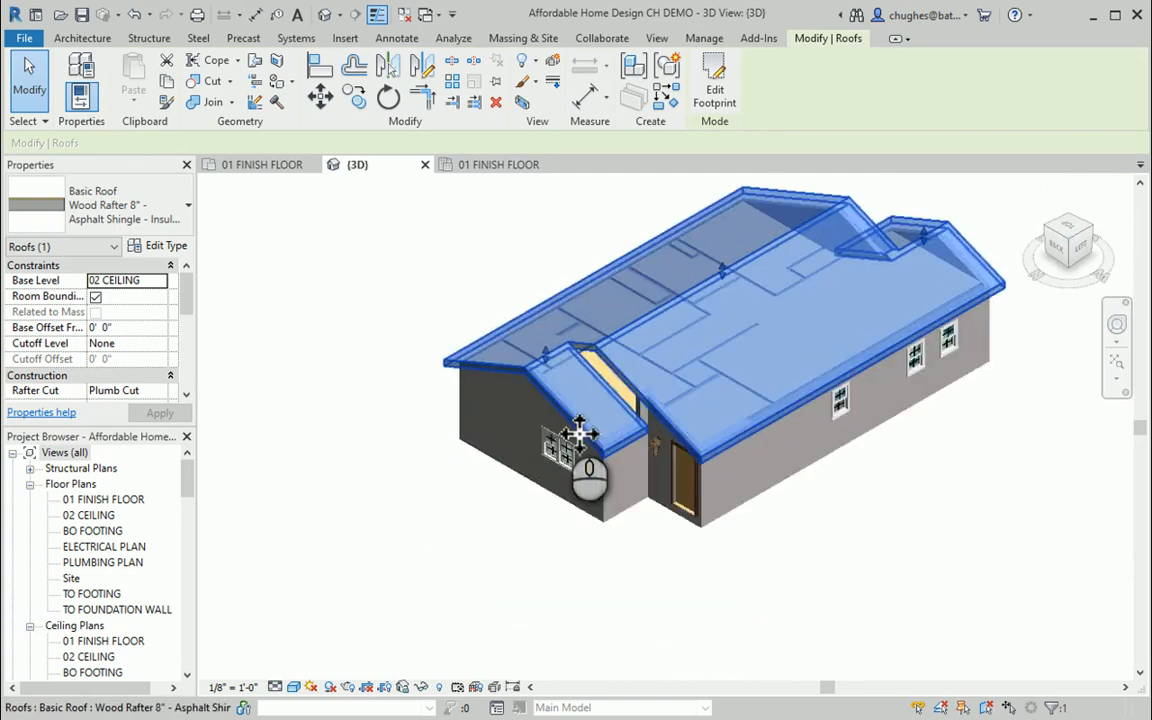
scroll(588, 428, "up", 4)
left_click(279, 231)
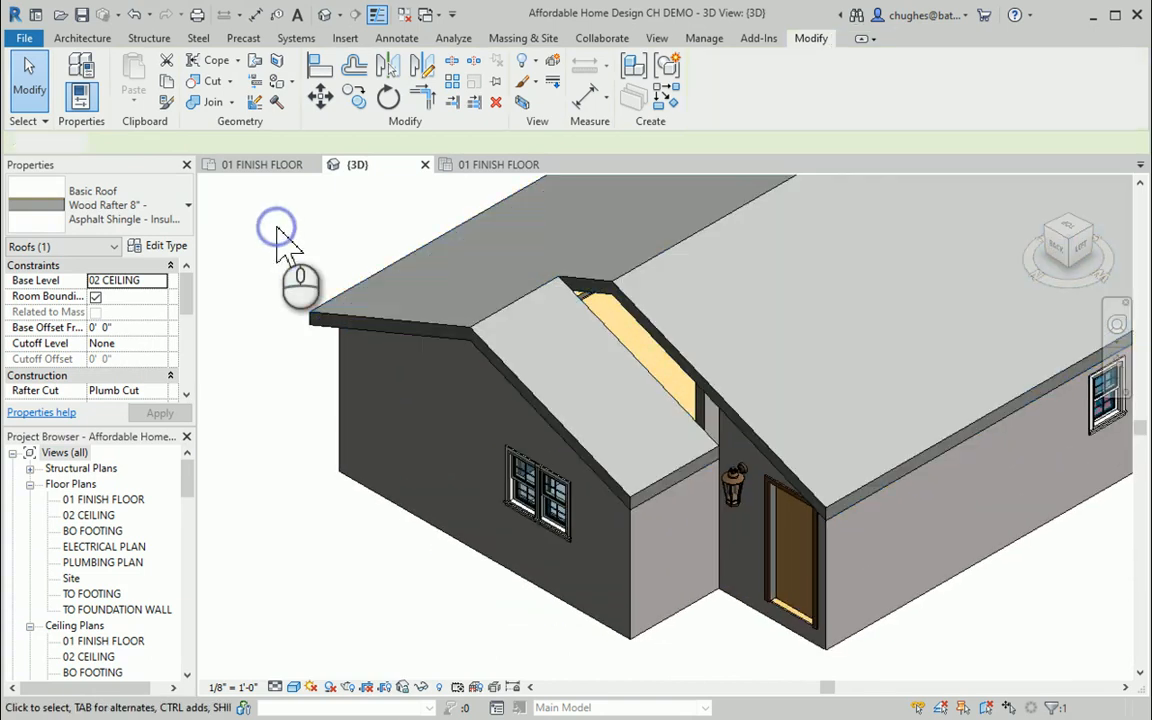
left_click(255, 61)
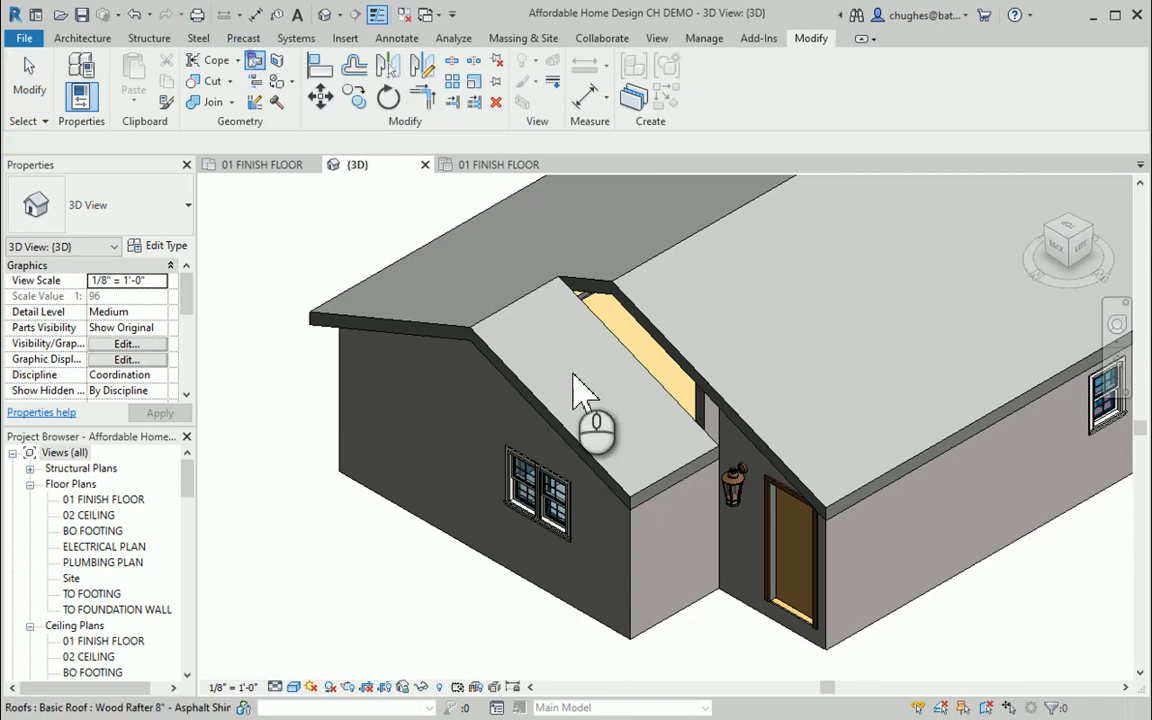
left_click(674, 408)
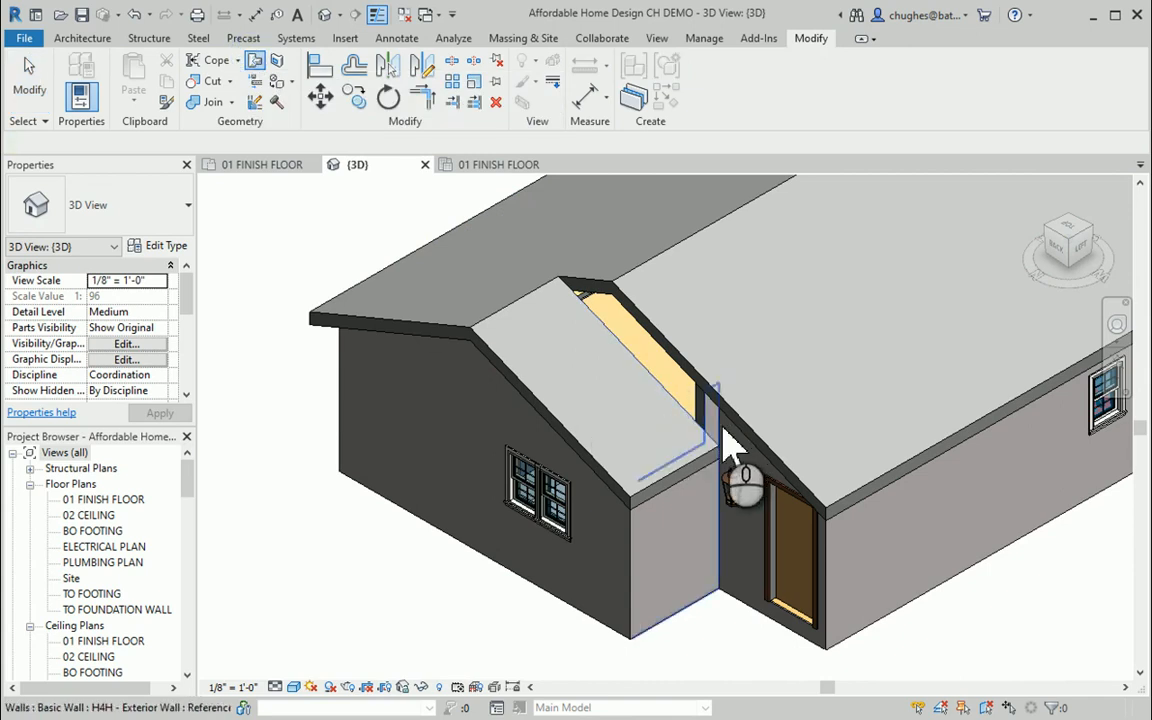
left_click(723, 431)
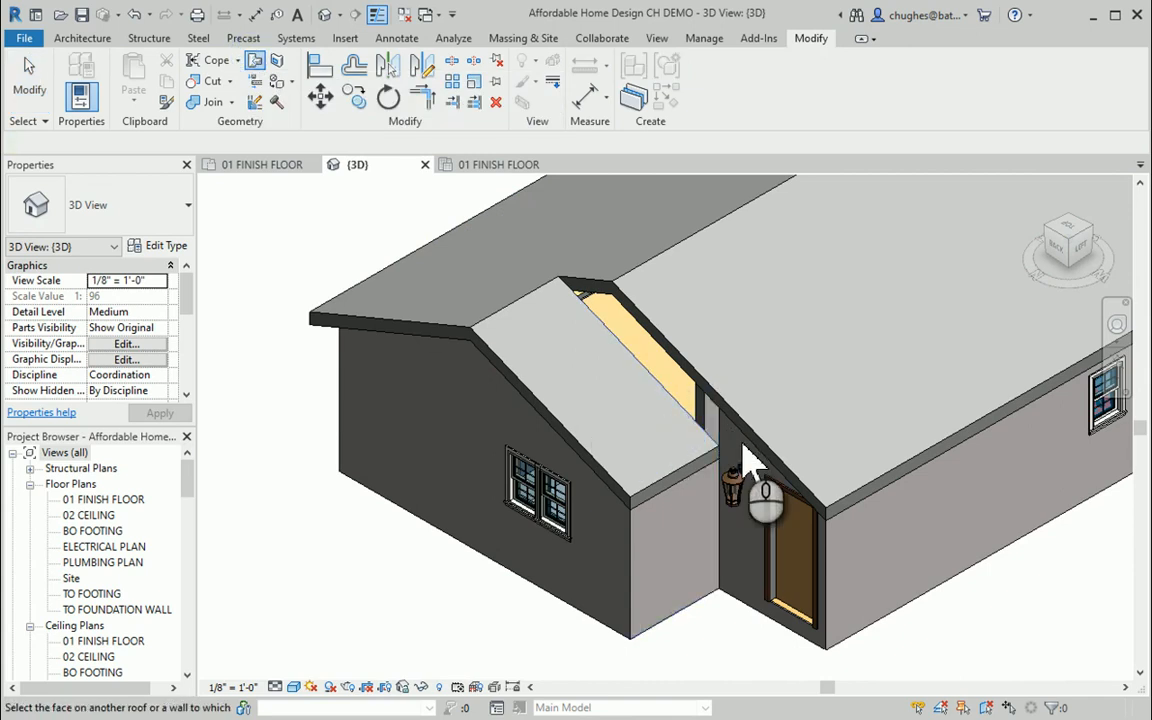
left_click(740, 612)
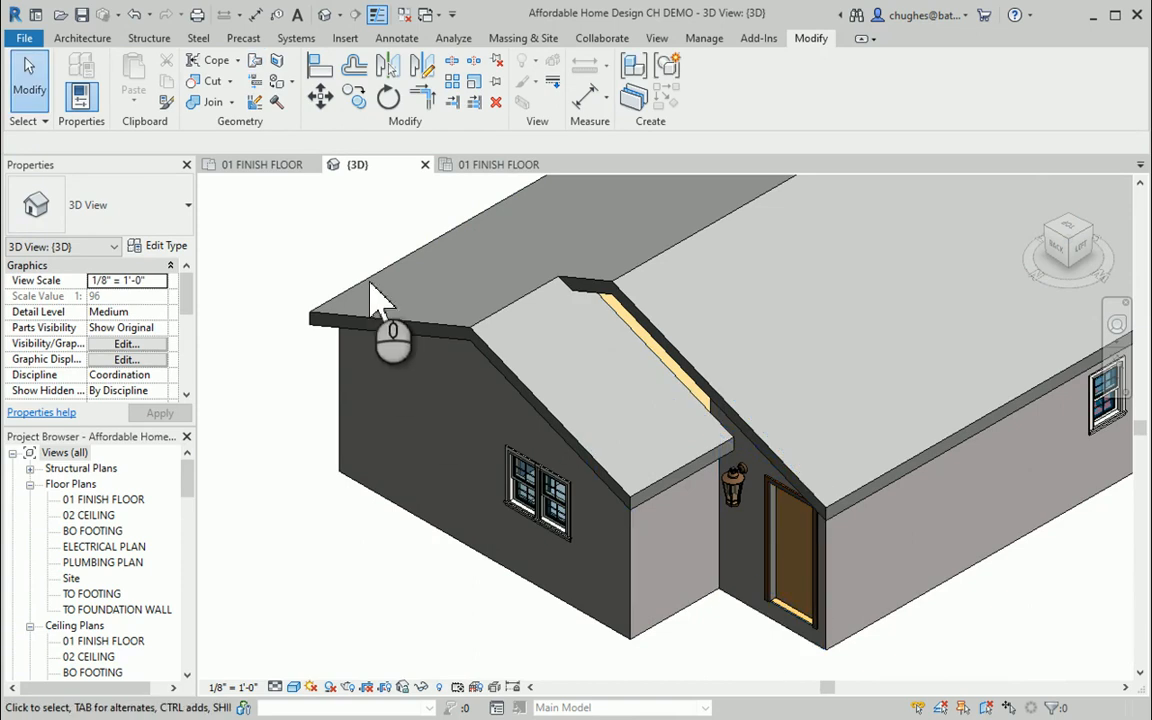
Open the profile of the exterior wall with the back door for editing, viewed straight from the back
left_click_drag(1068, 235, 1090, 240)
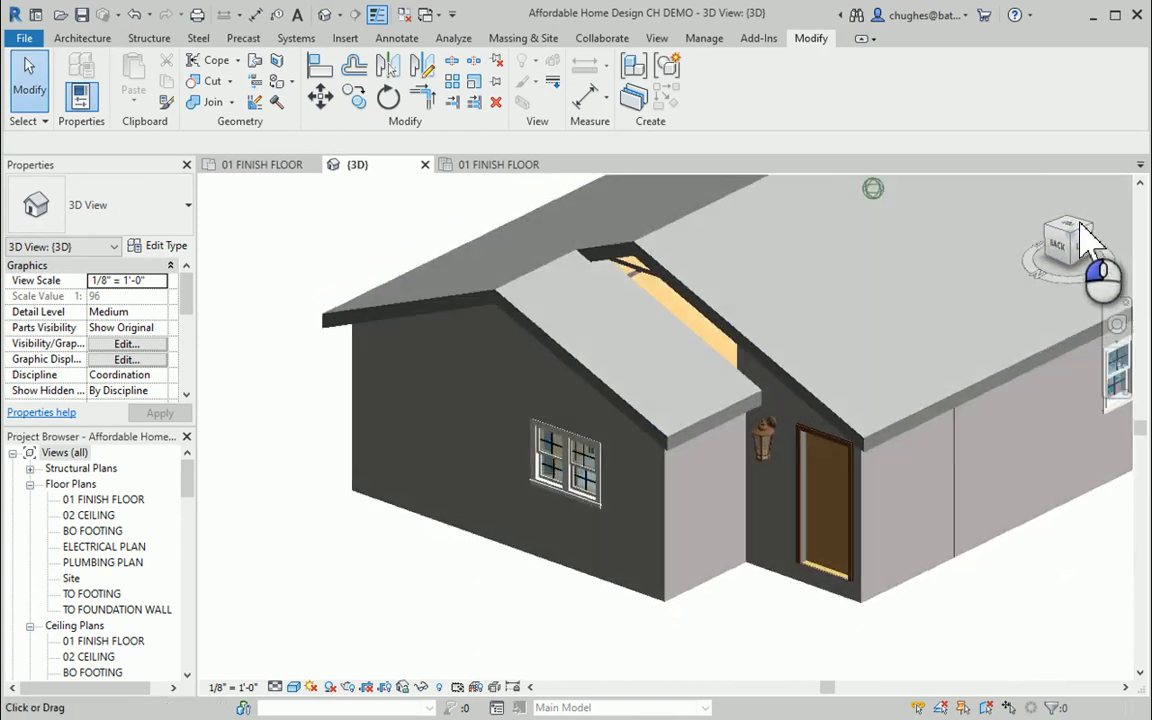
right_click(418, 214)
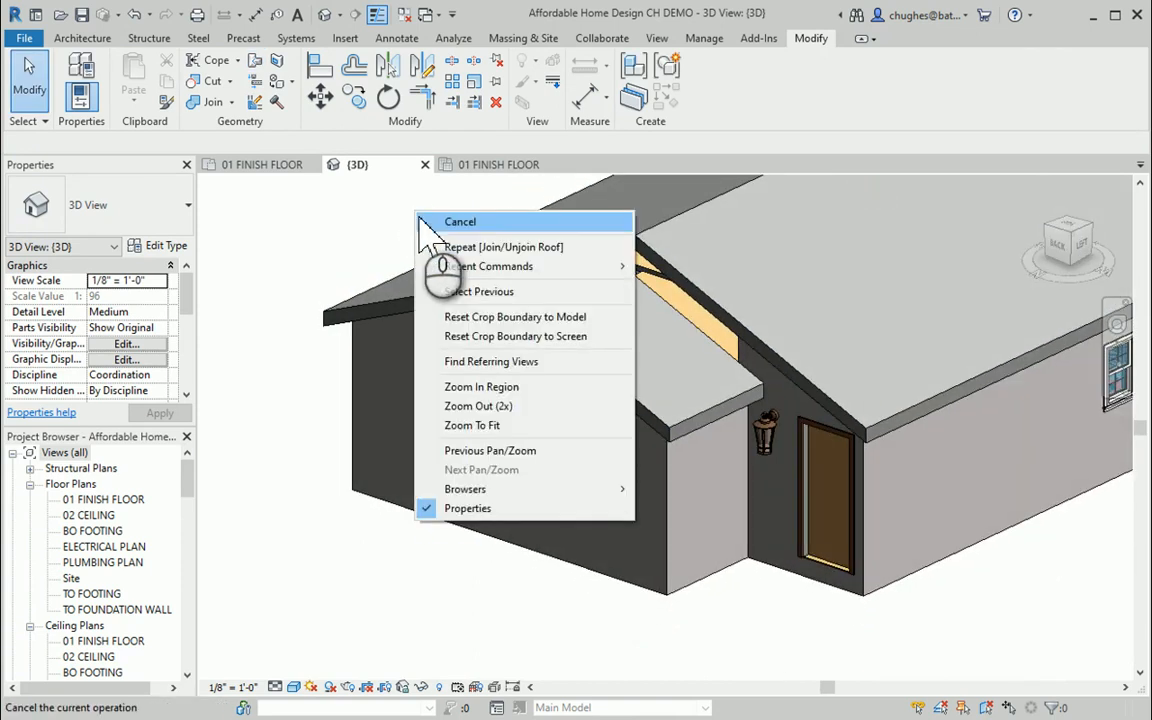
left_click(420, 222)
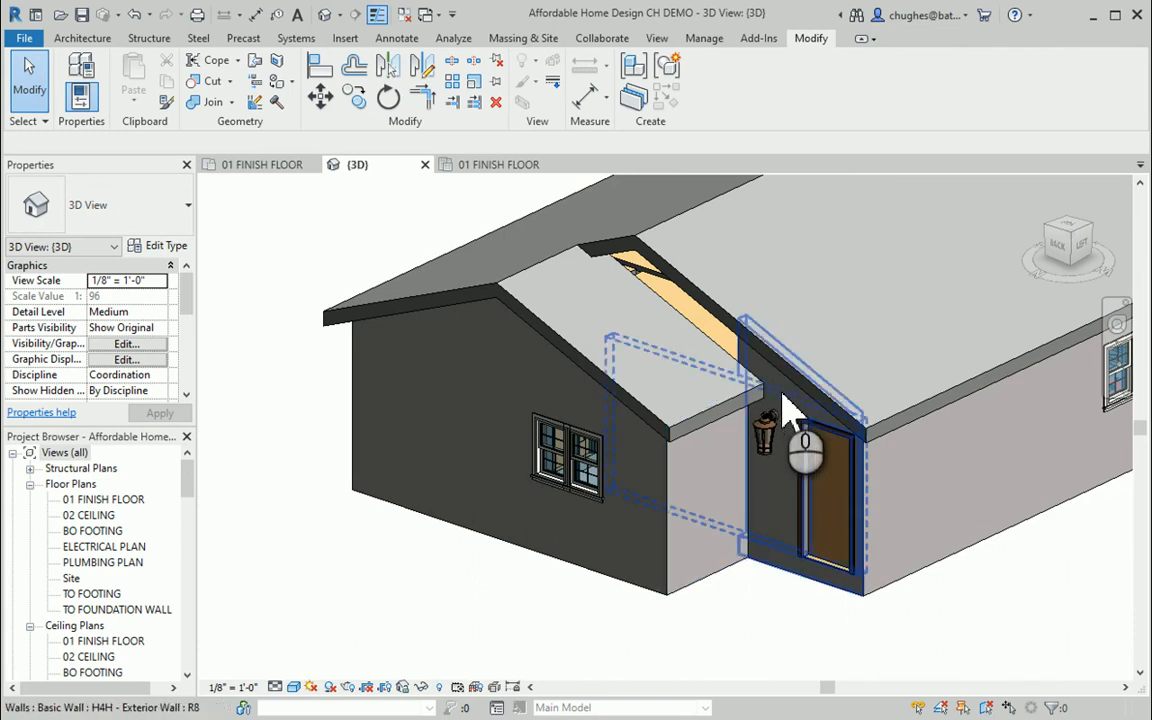
left_click(785, 405)
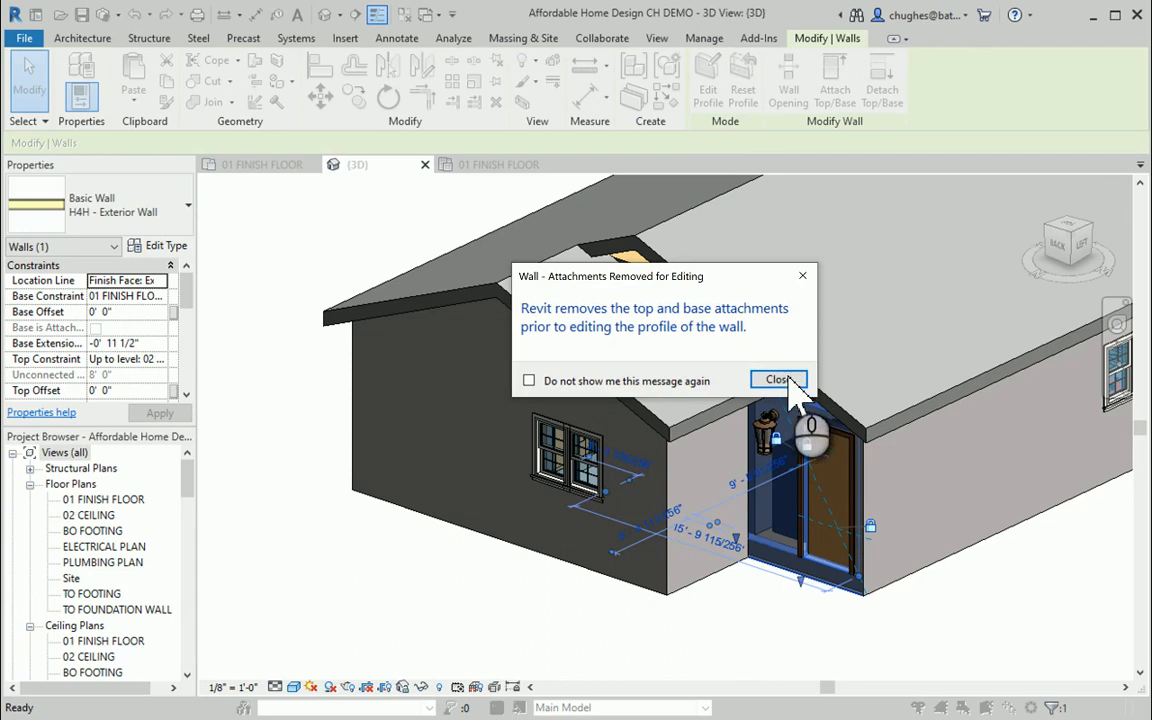
left_click(789, 380)
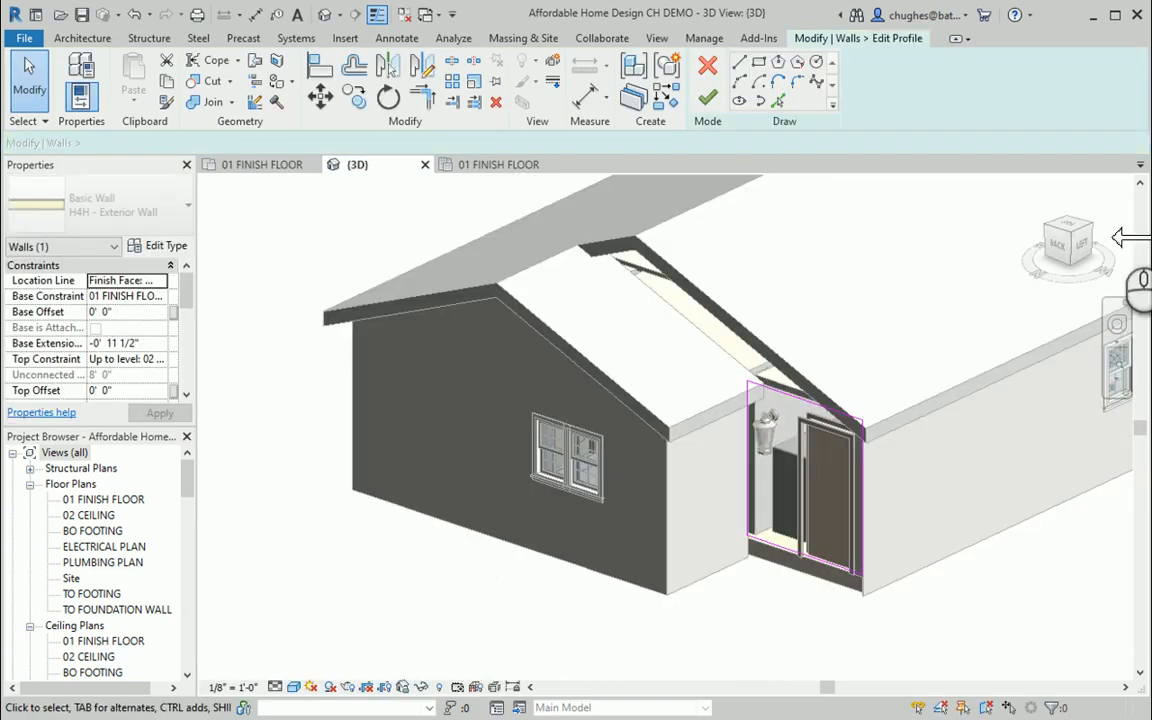
left_click(1065, 253)
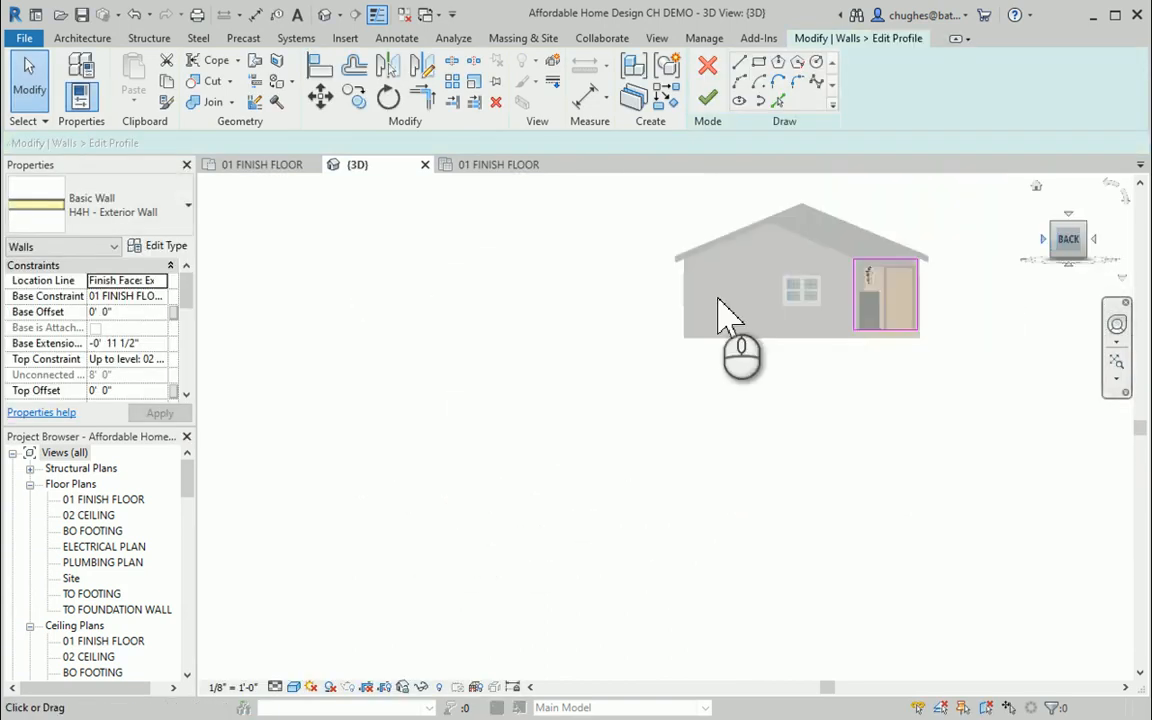
scroll(733, 412, "up", 5)
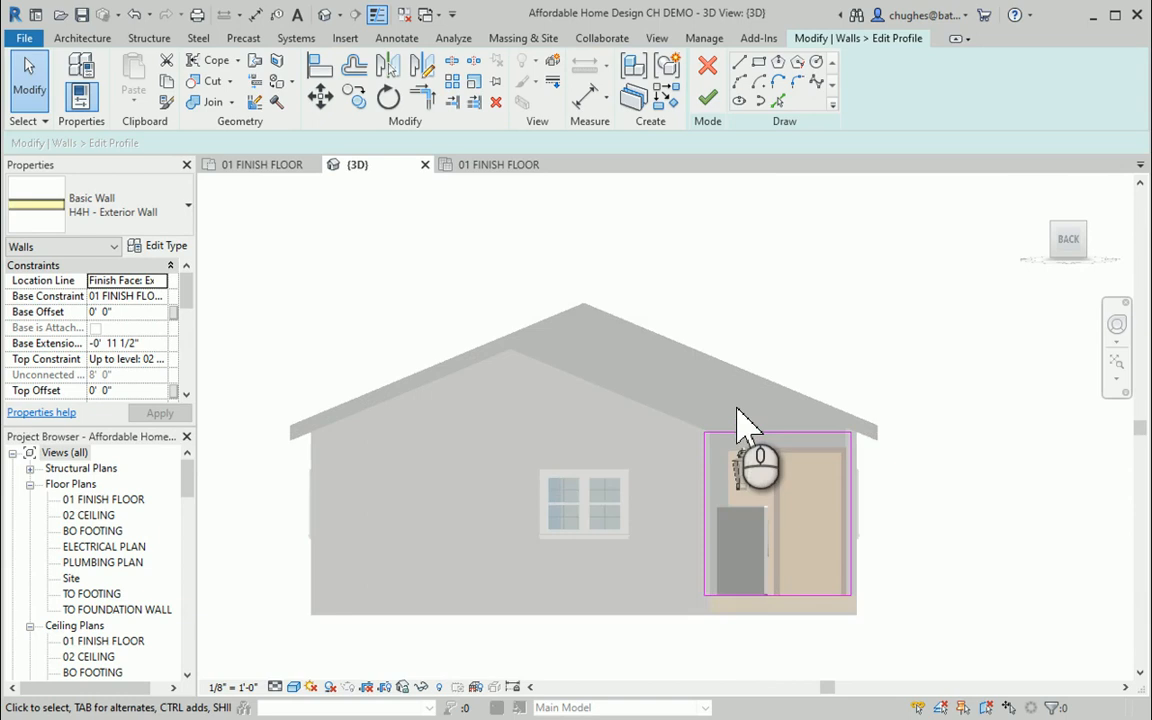
Pick the main roof's two underside slopes and the lower roof's top and eave end as profile lines
left_click(781, 101)
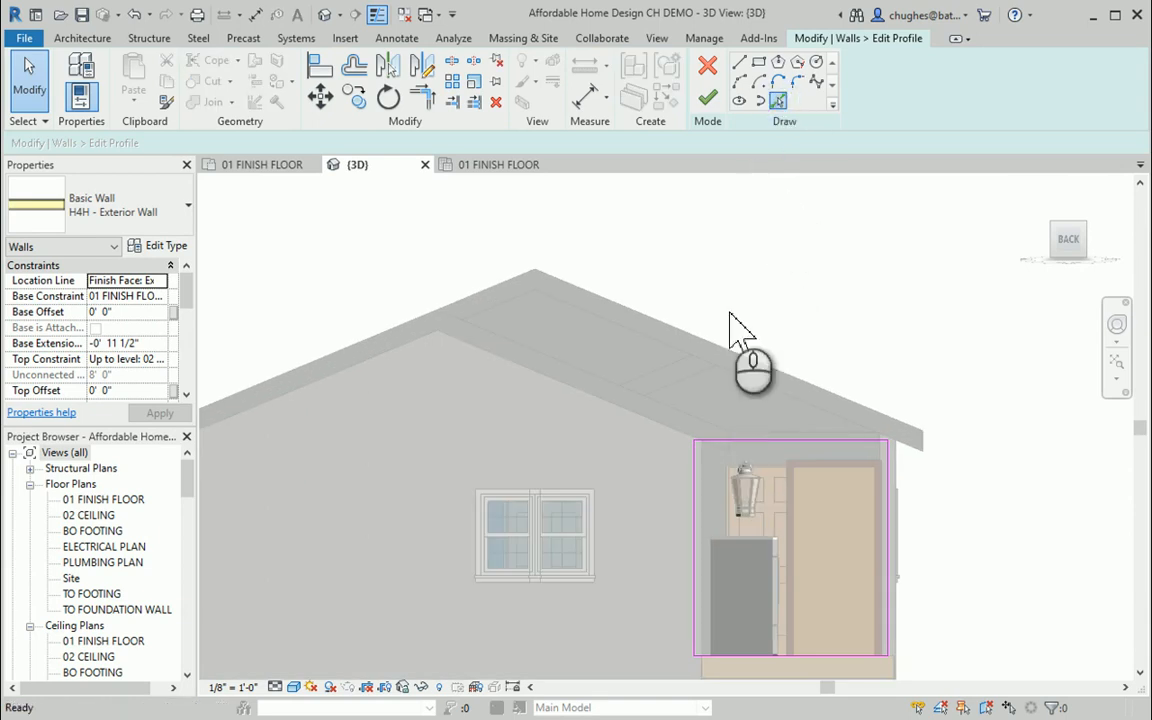
left_click(740, 378)
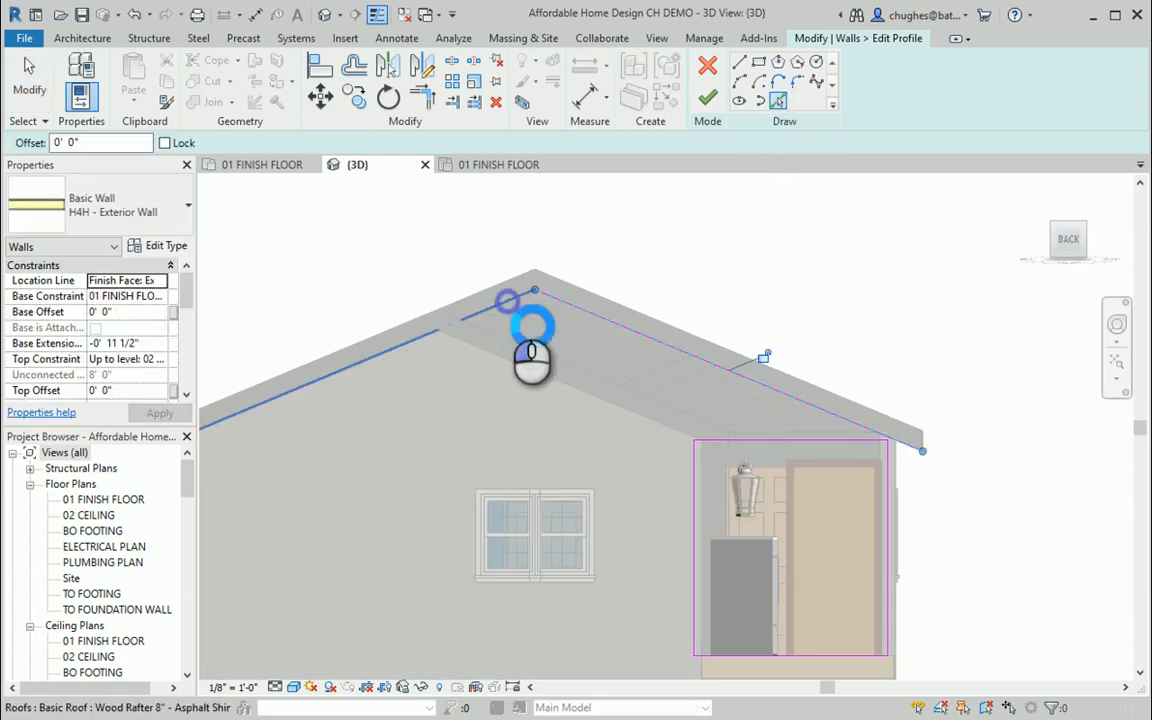
left_click(507, 303)
left_click(537, 363)
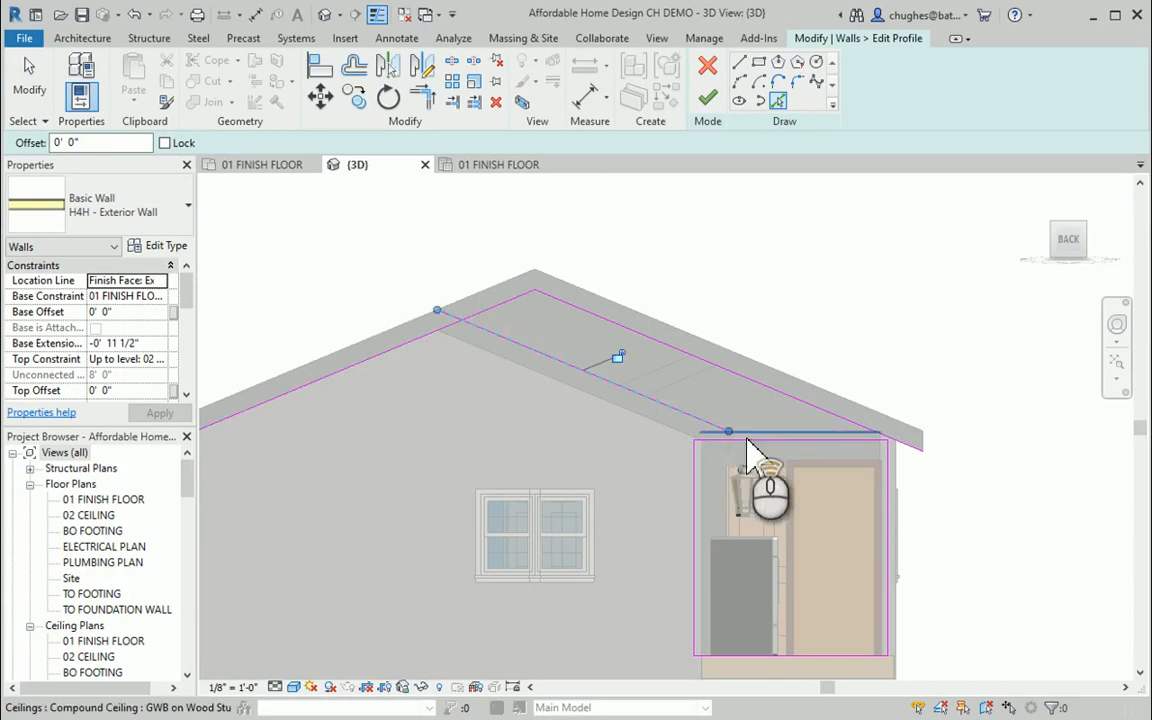
scroll(760, 462, "up", 5)
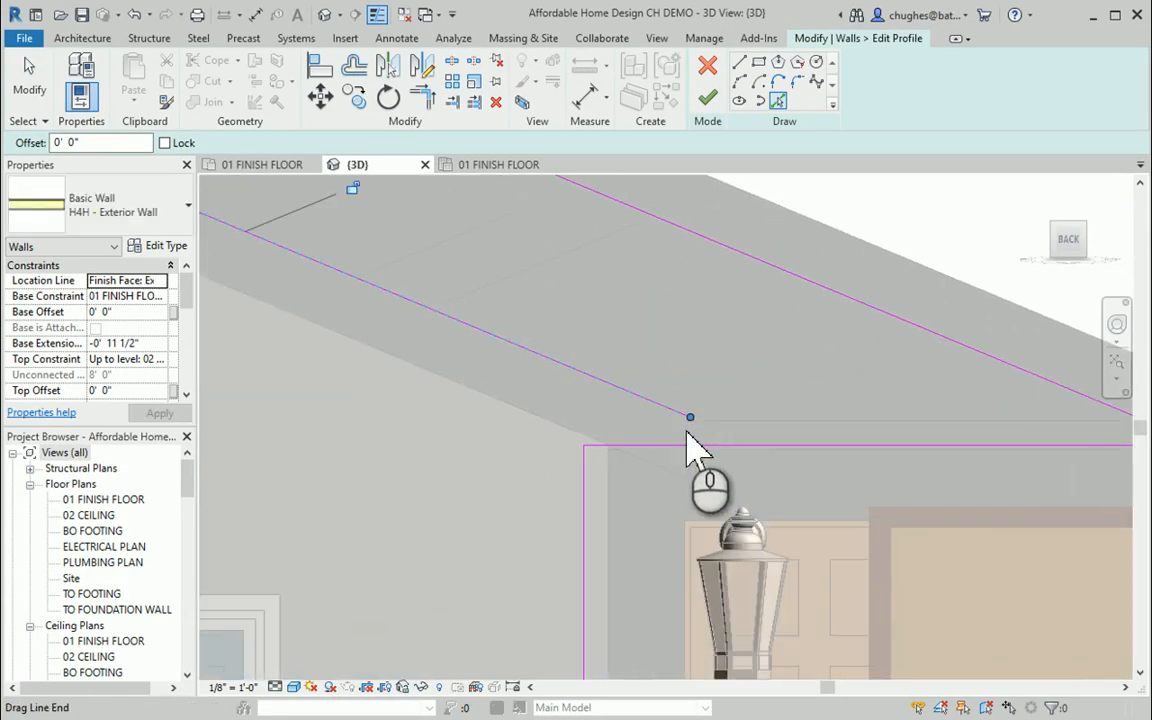
scroll(705, 435, "down", 3)
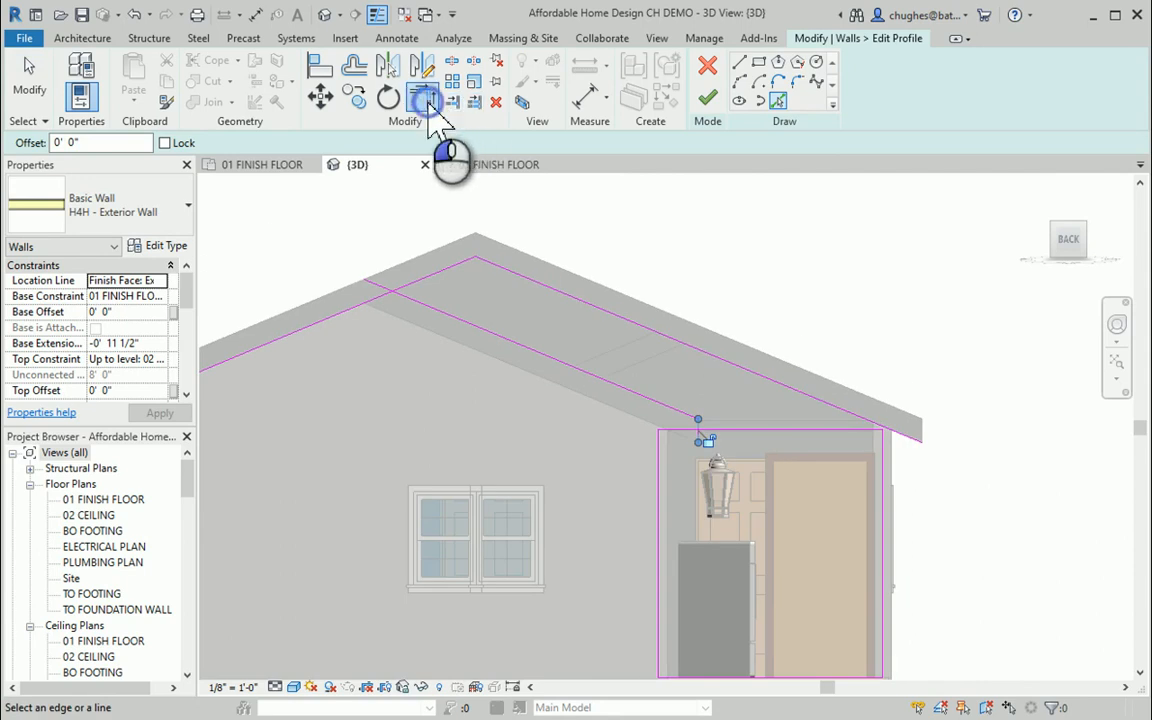
Trim the main roof's left-hand underside line and the lower roof's top line to a corner
left_click(425, 97)
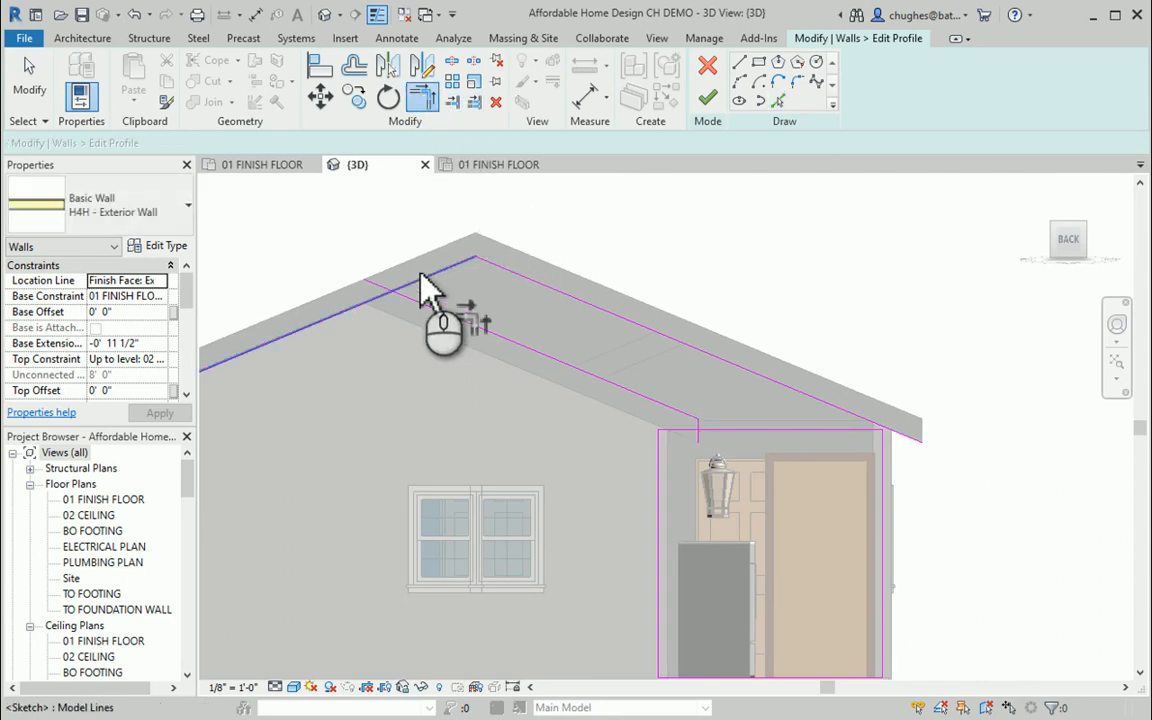
left_click(421, 277)
left_click(427, 305)
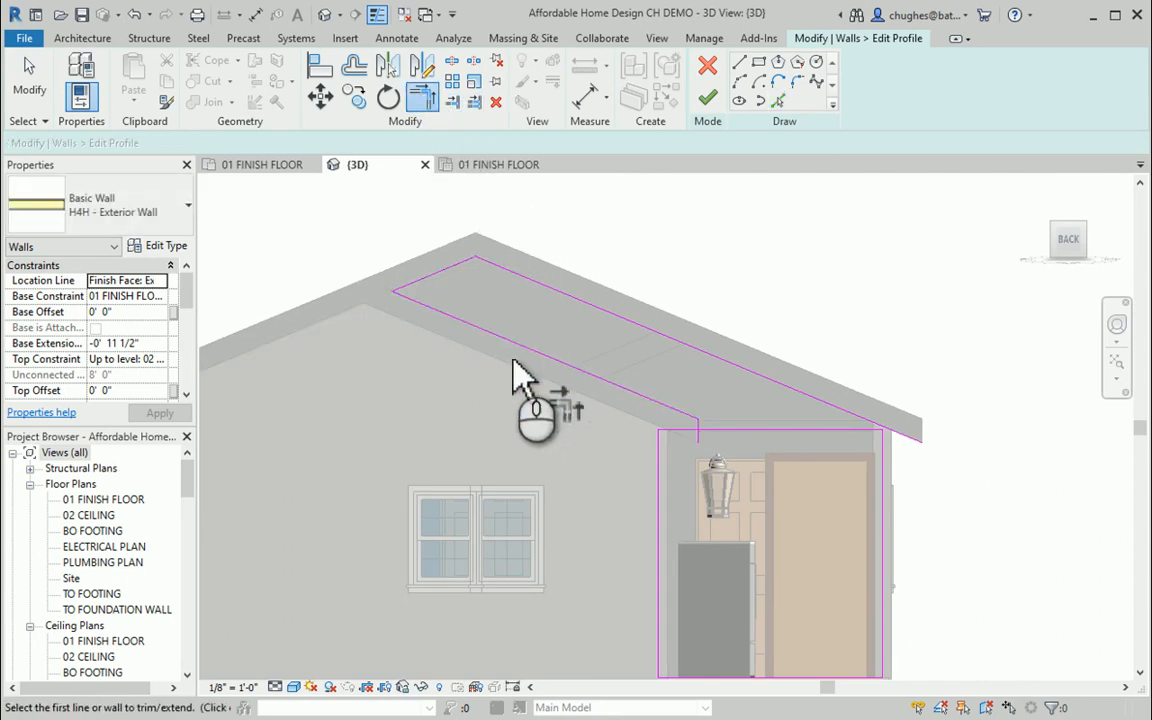
Trim the wall's original top line to the lower roof's eave end line, and the right-hand side line to the main roof's underside slope
left_click(693, 428)
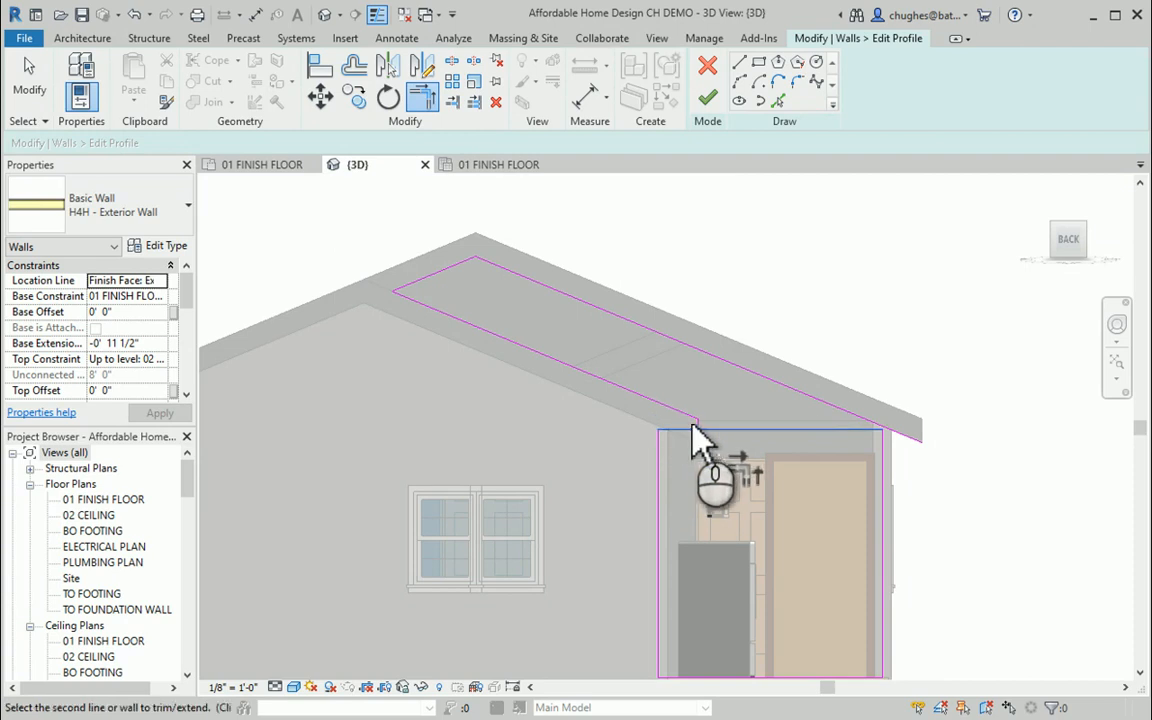
left_click(695, 425)
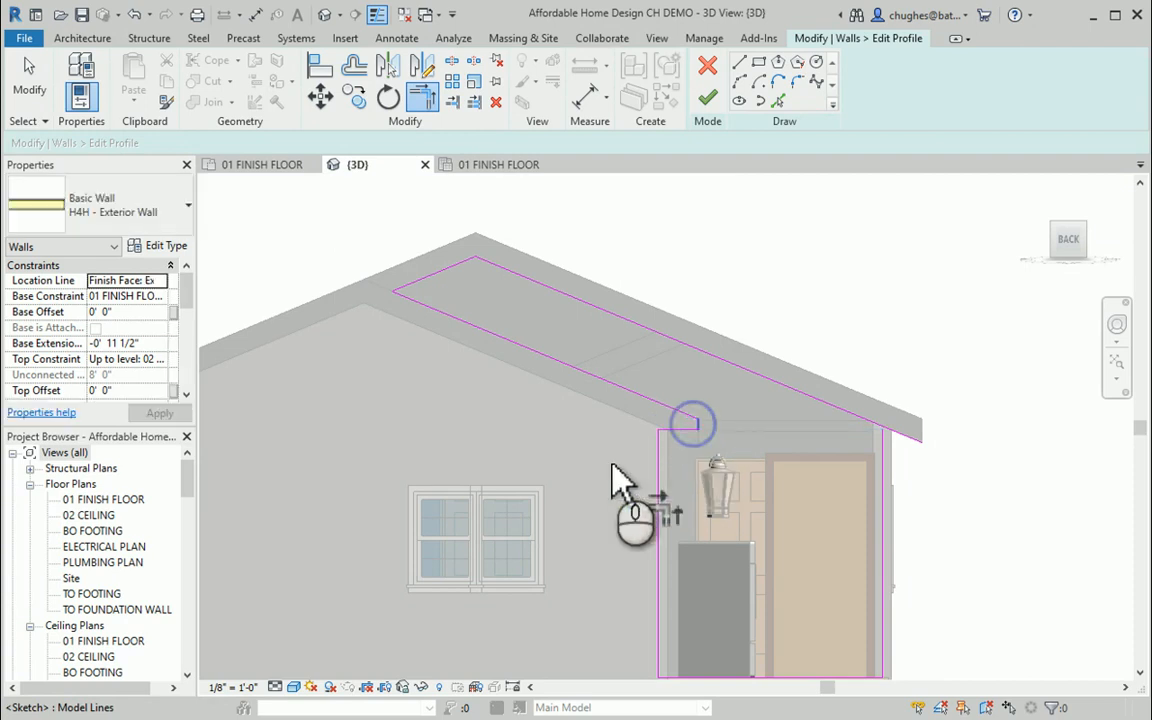
left_click(880, 462)
left_click(869, 419)
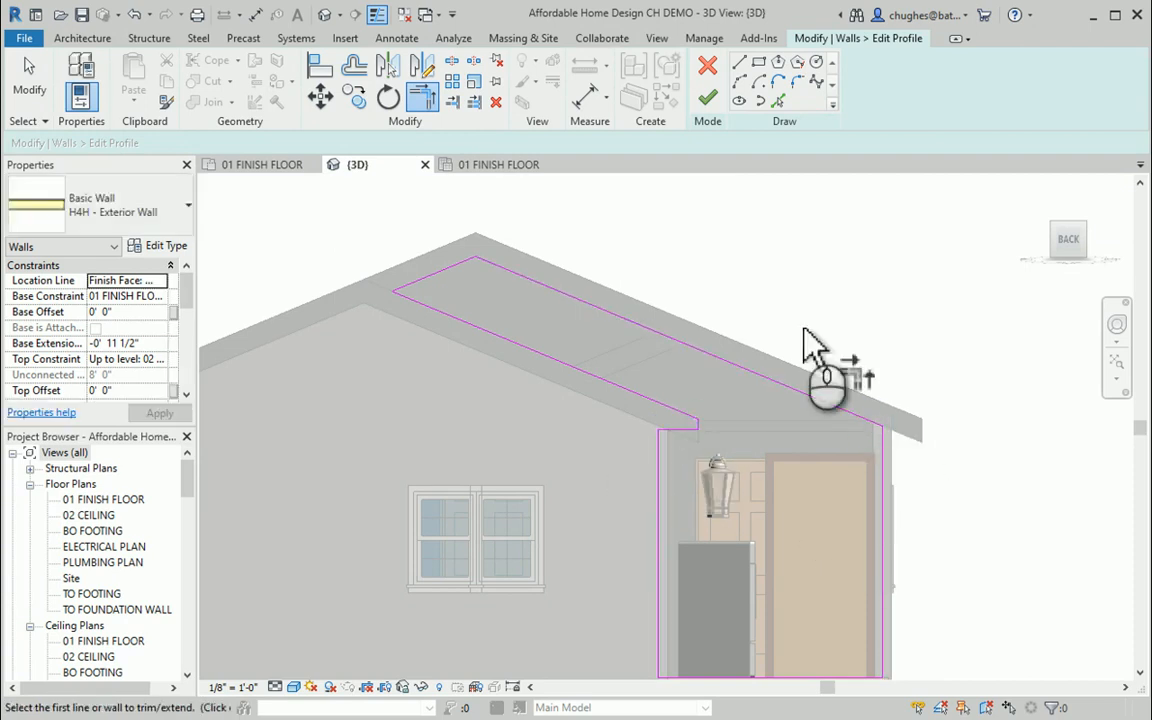
right_click(808, 280)
left_click(818, 288)
right_click(810, 272)
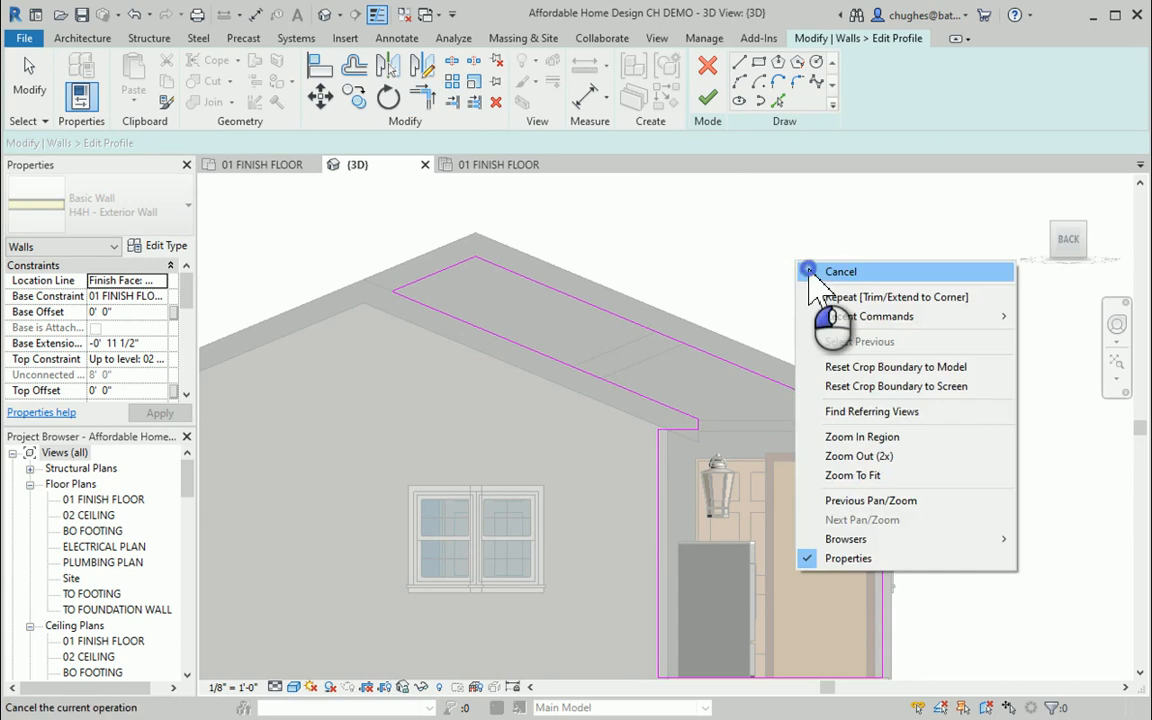
left_click(808, 272)
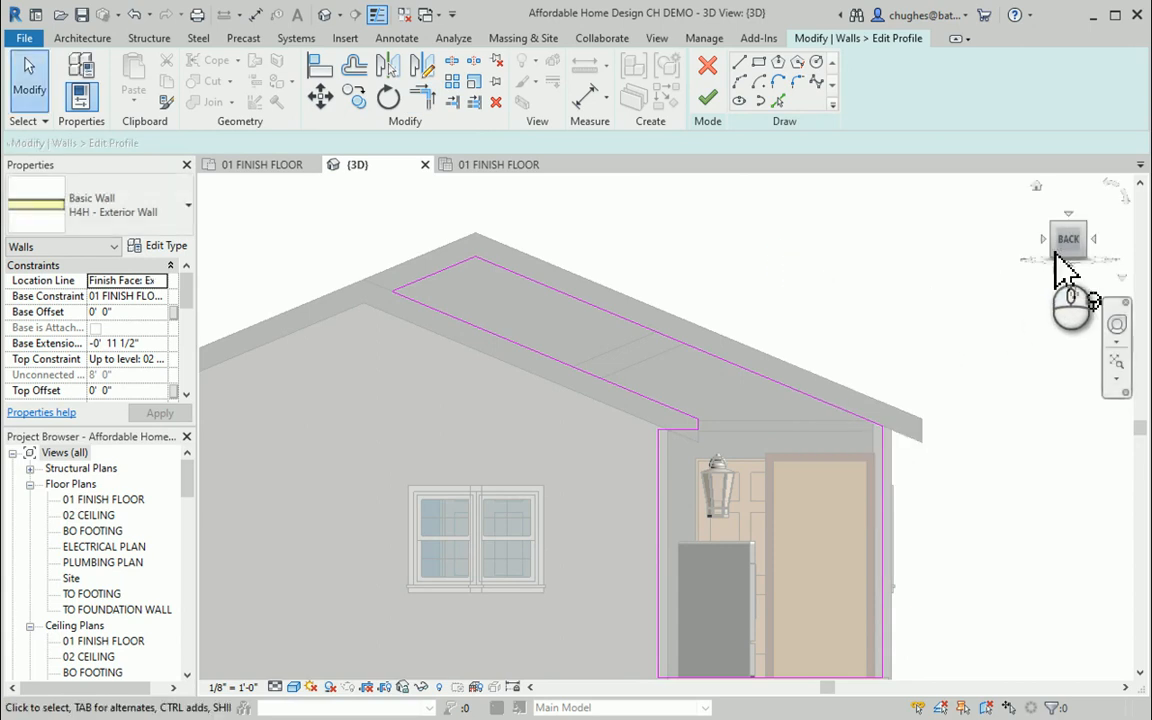
Finish the back door wall's profile edit and unjoin the conflicting elements
mouse_move(1056, 250)
left_mouse_down()
mouse_move(1039, 244)
mouse_move(709, 352)
left_mouse_up()
scroll(712, 362, "down", 2)
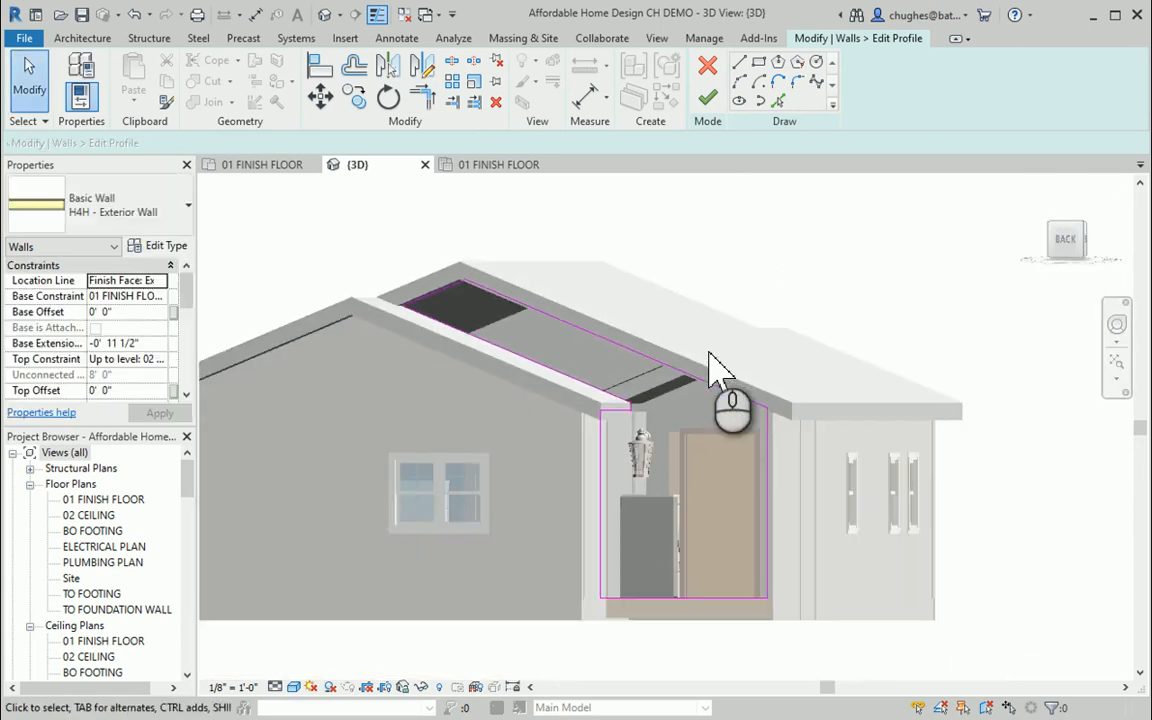
left_click(708, 100)
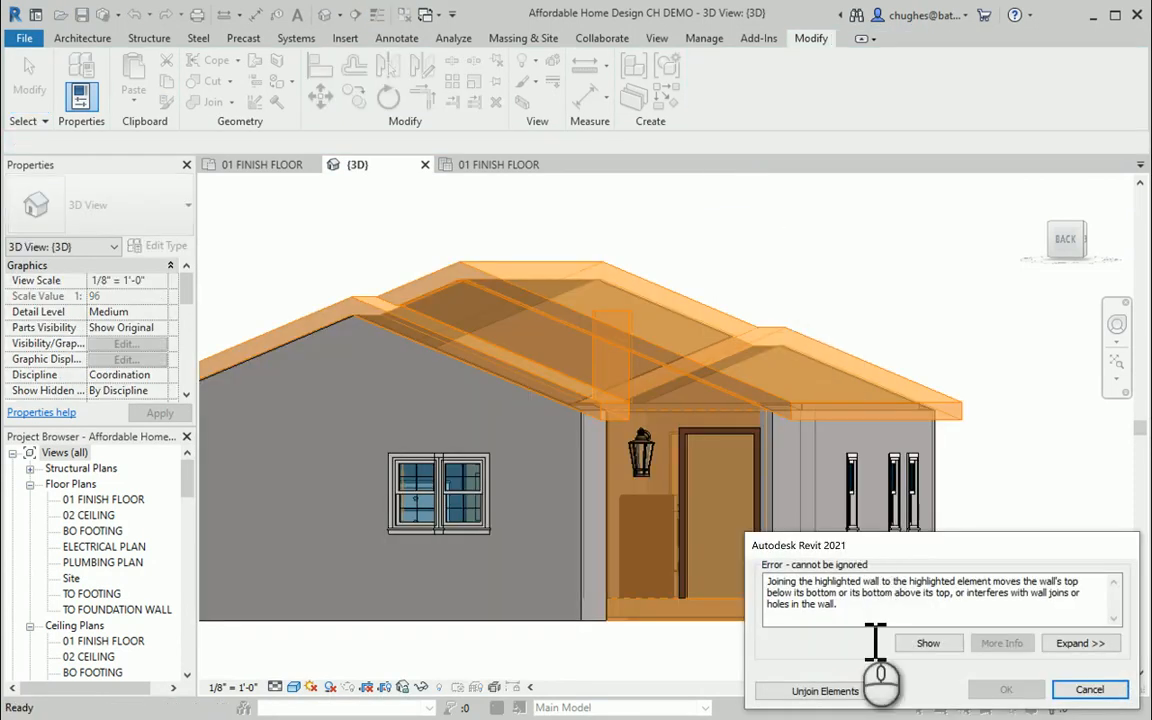
left_click(825, 690)
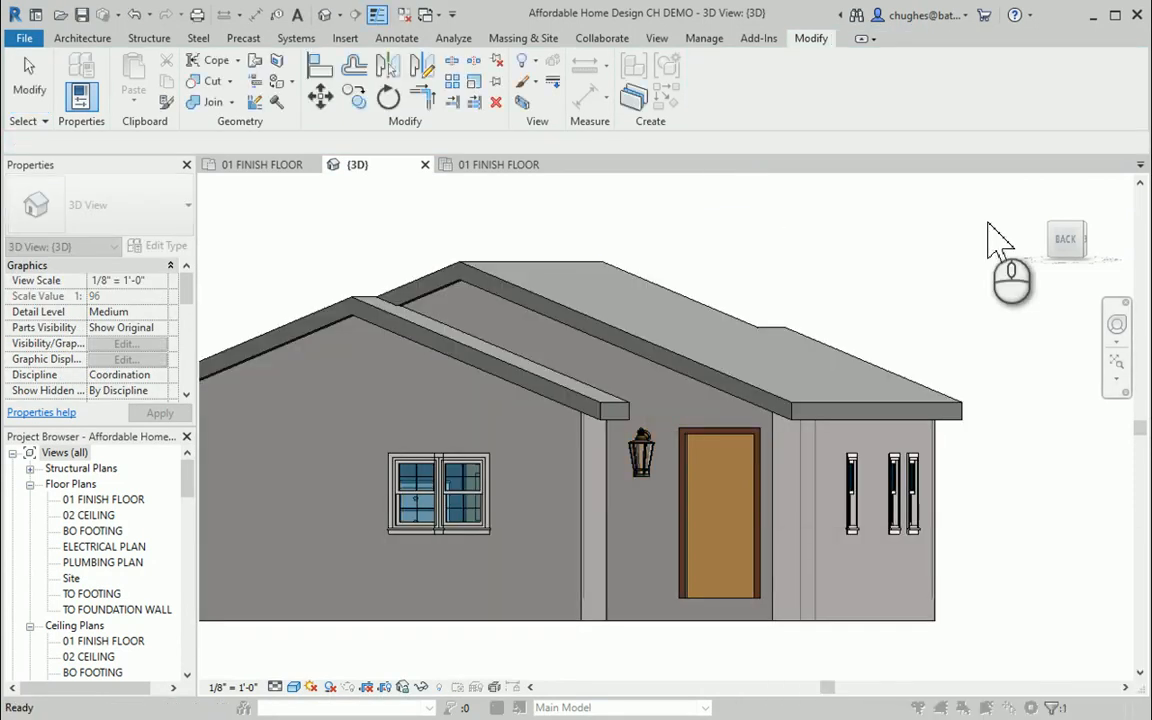
left_click(718, 230)
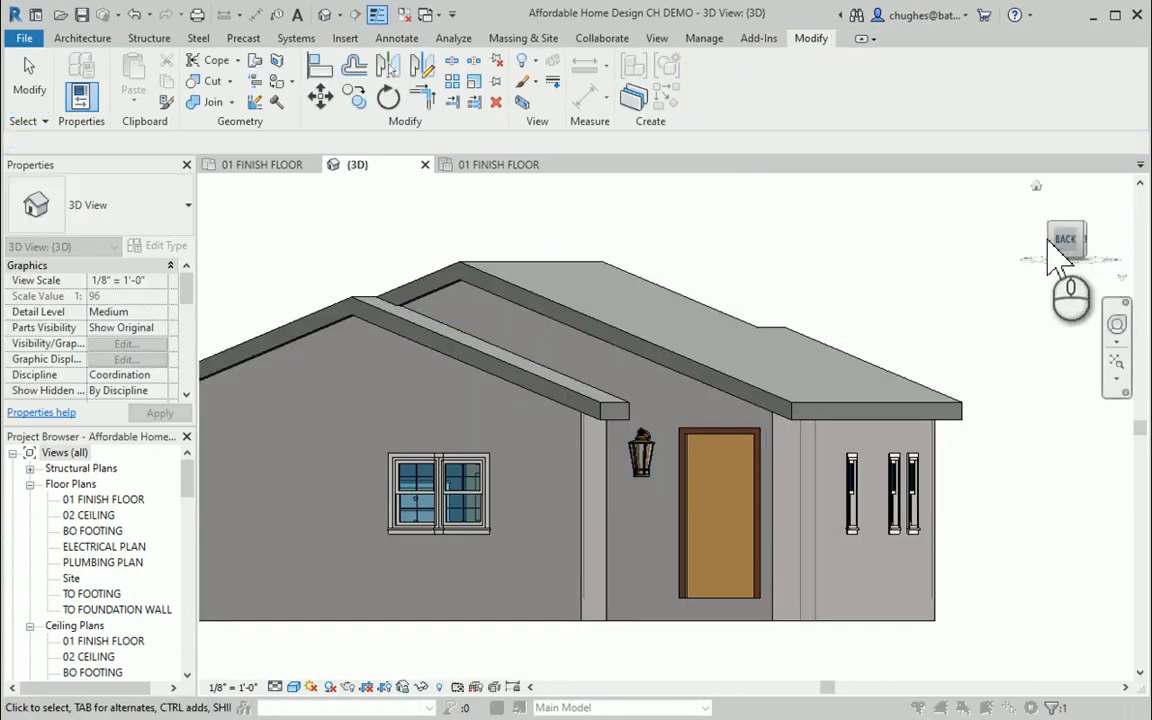
Inspect the gable walls at the back door and front entry in 3D, and return to the home view
left_click_drag(1055, 242, 1002, 264)
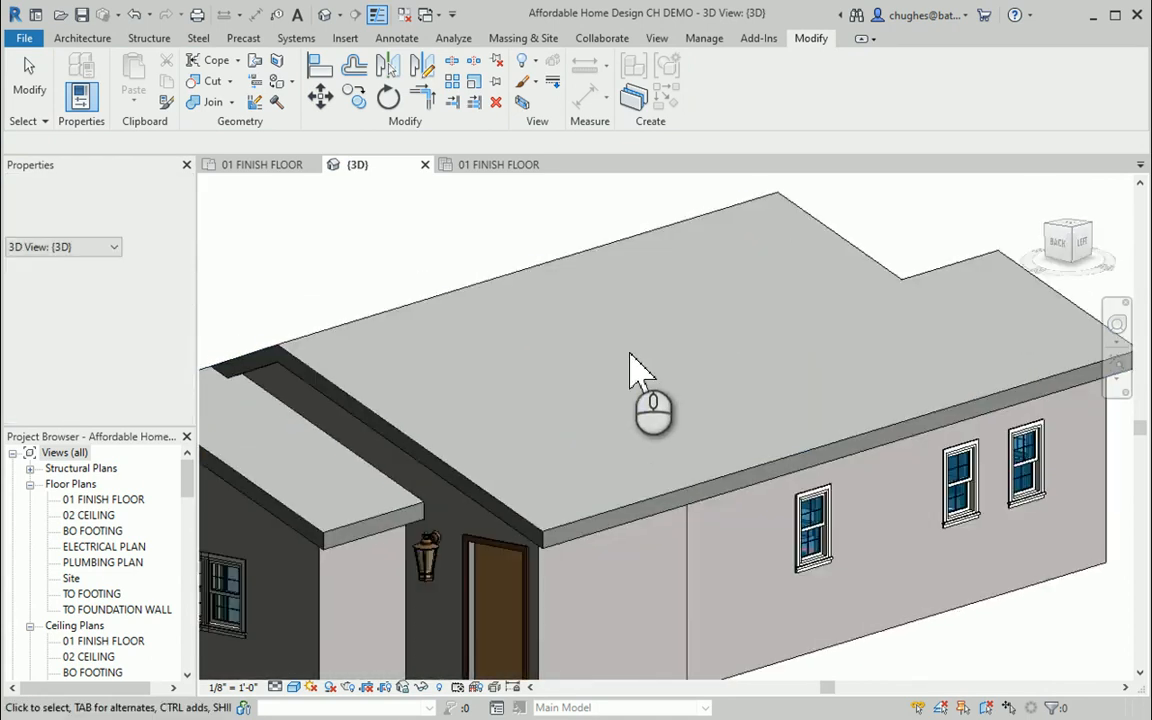
middle_click_drag(630, 352, 808, 306)
scroll(812, 322, "down", 2)
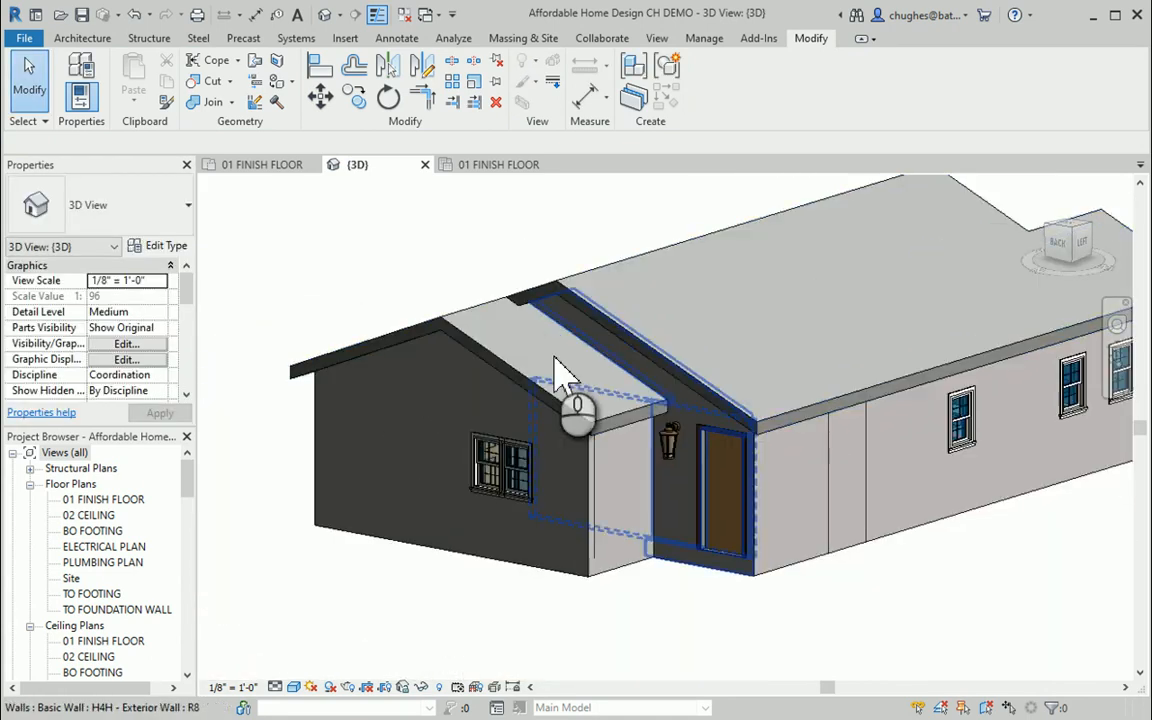
mouse_move(1075, 250)
middle_mouse_down("shift")
mouse_move(890, 267)
mouse_move(776, 247)
mouse_move(672, 250)
mouse_move(470, 275)
middle_mouse_up("shift")
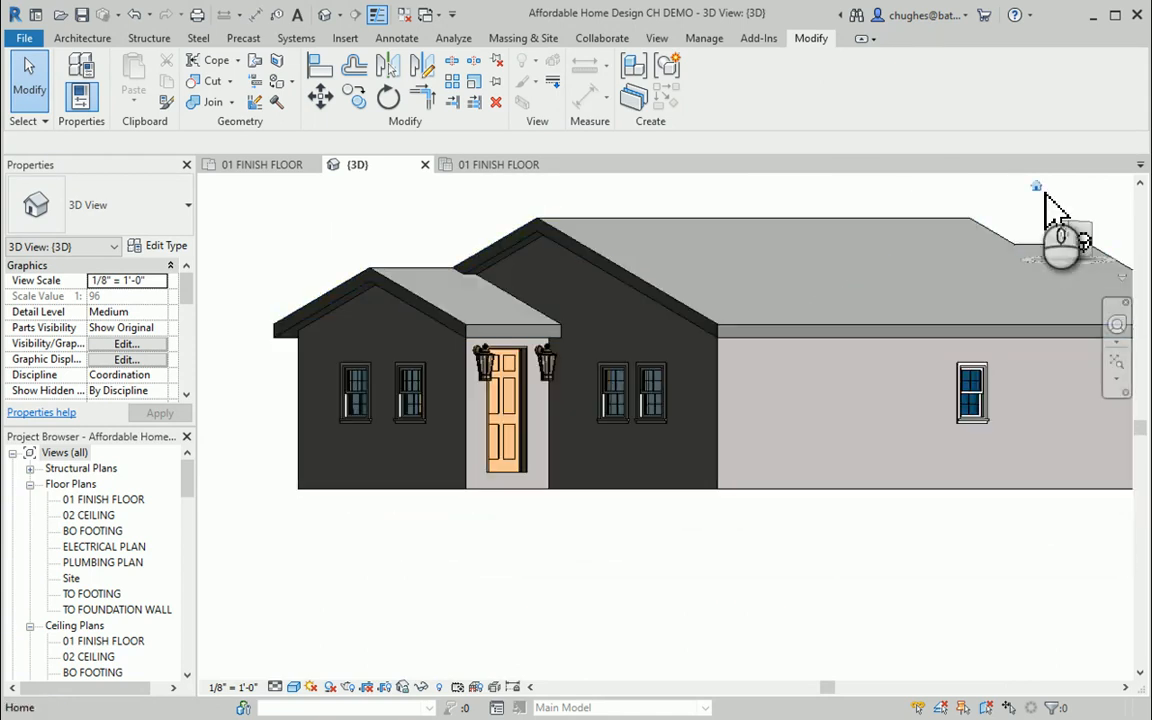
left_click(1036, 186)
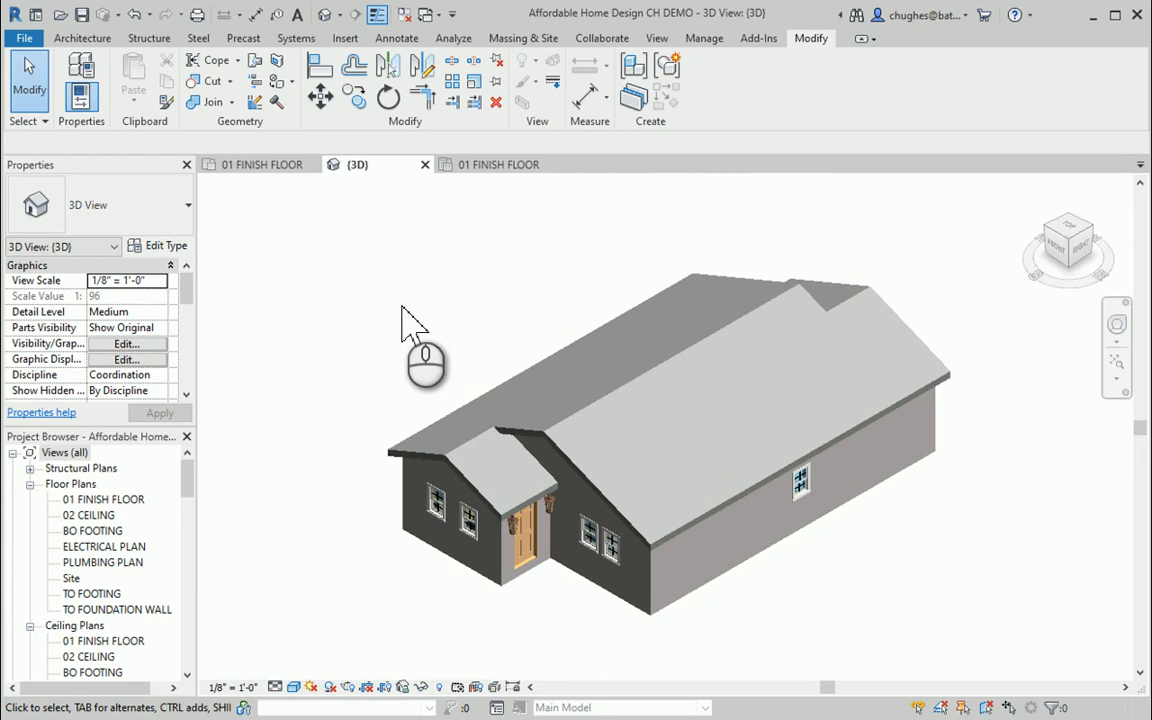
middle_click_drag(383, 323, 389, 296, "shift")
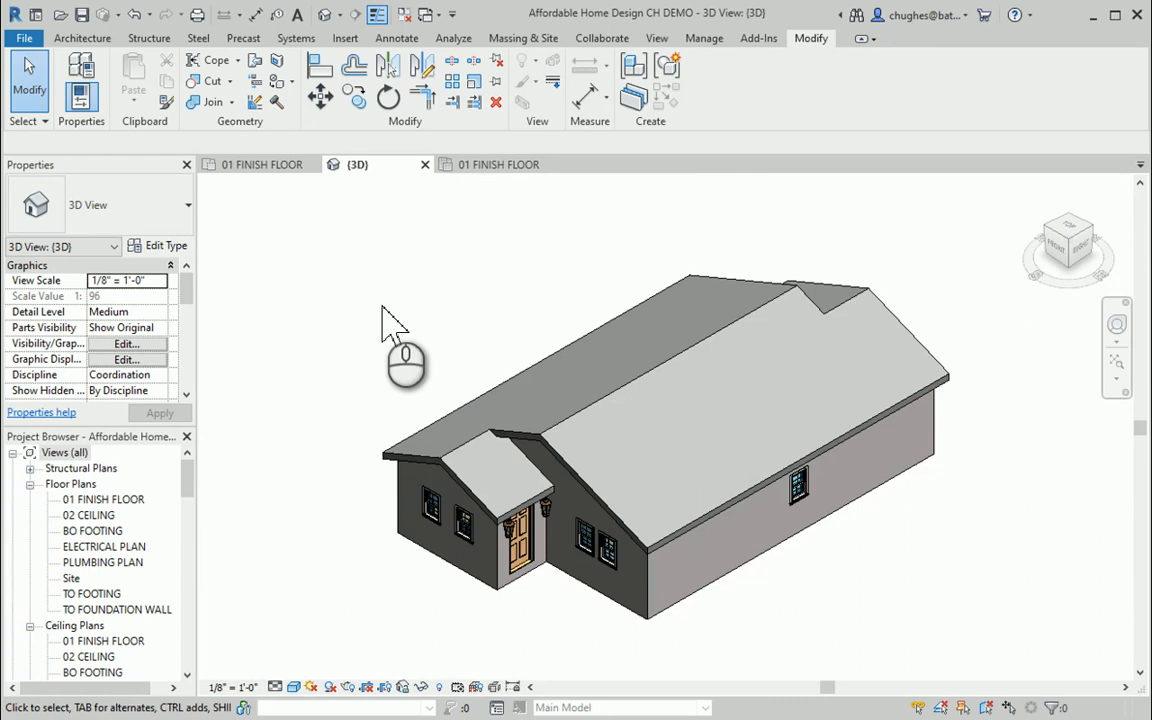